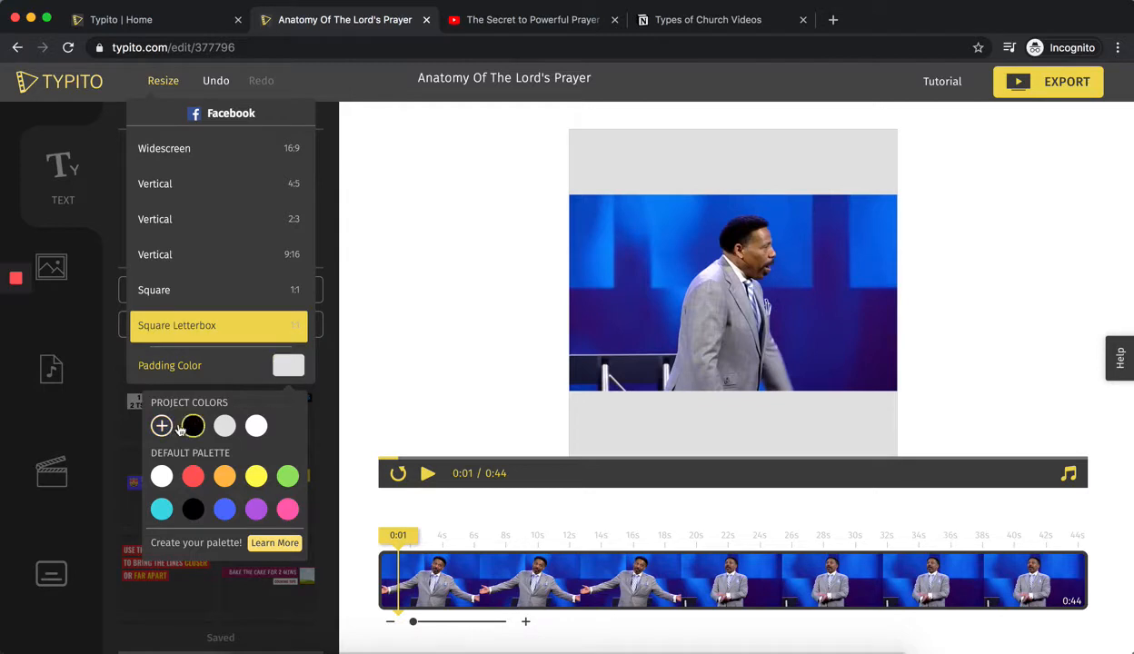
# Set the Square Letterbox padding to a custom medium grey, about C3C3C3.
pyautogui.click(162, 426)
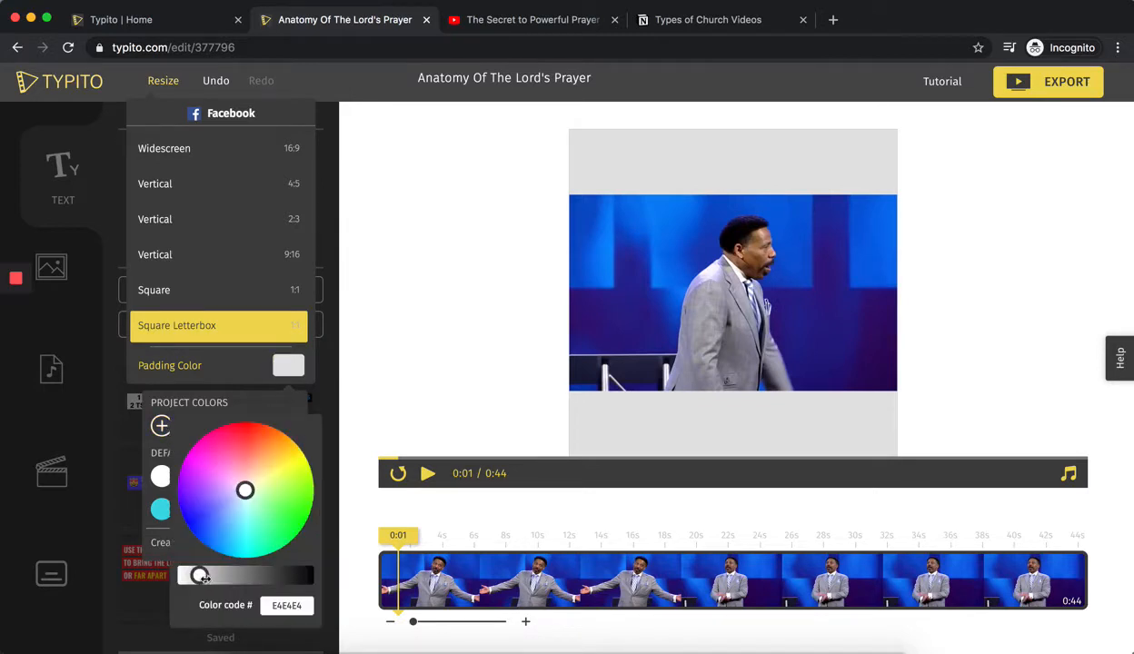
pyautogui.moveTo(198, 574); pyautogui.dragTo(218, 583)
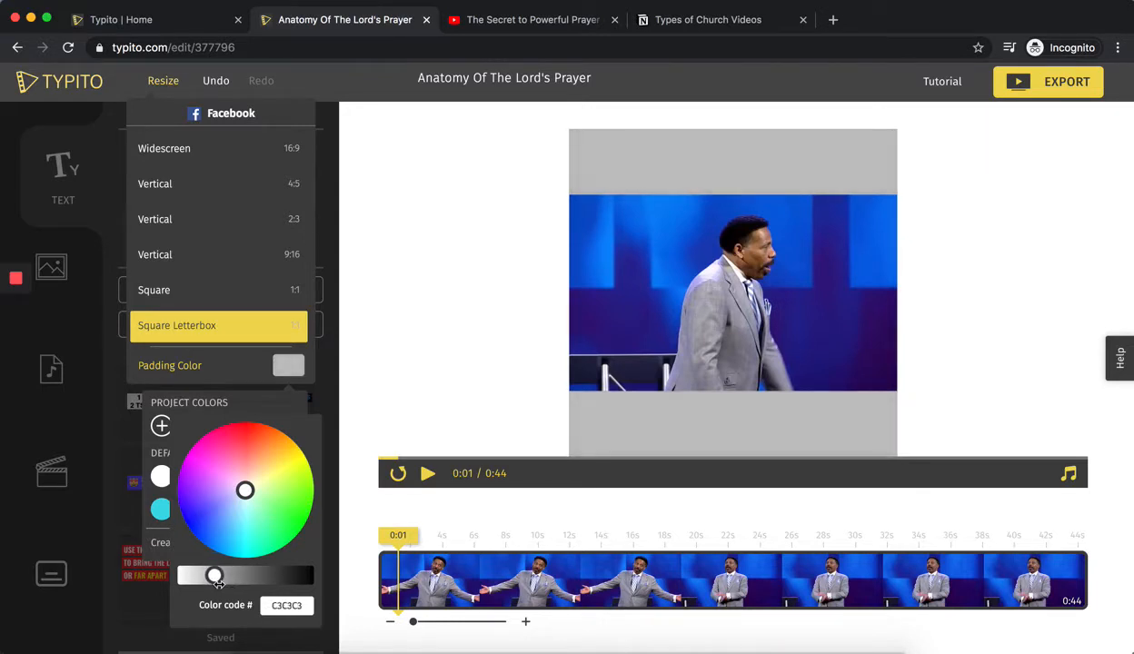
pyautogui.click(333, 352)
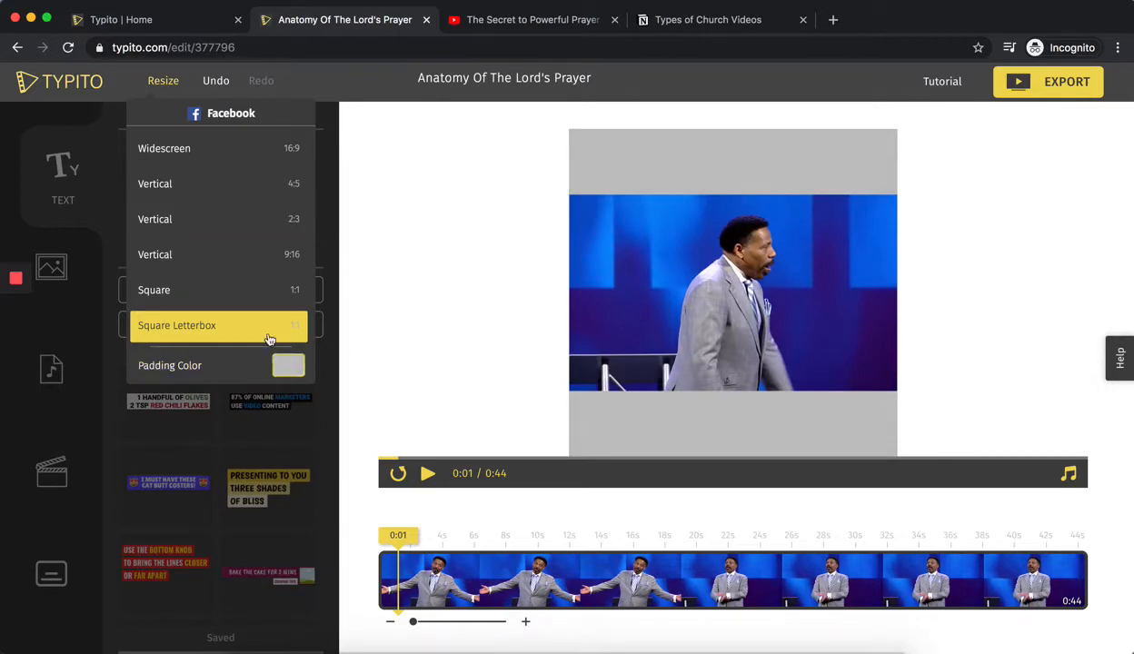
pyautogui.click(230, 332)
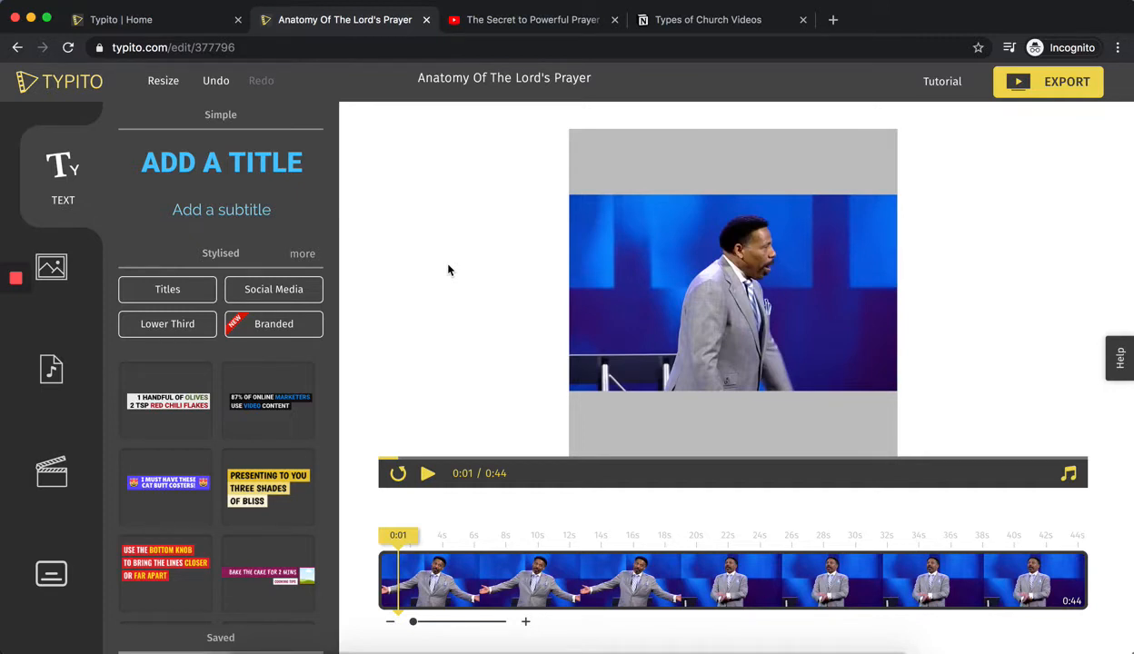
# Add the uploaded Tony Evans logo, shrink it and place it in the upper-right corner of the video picture.
pyautogui.click(56, 269)
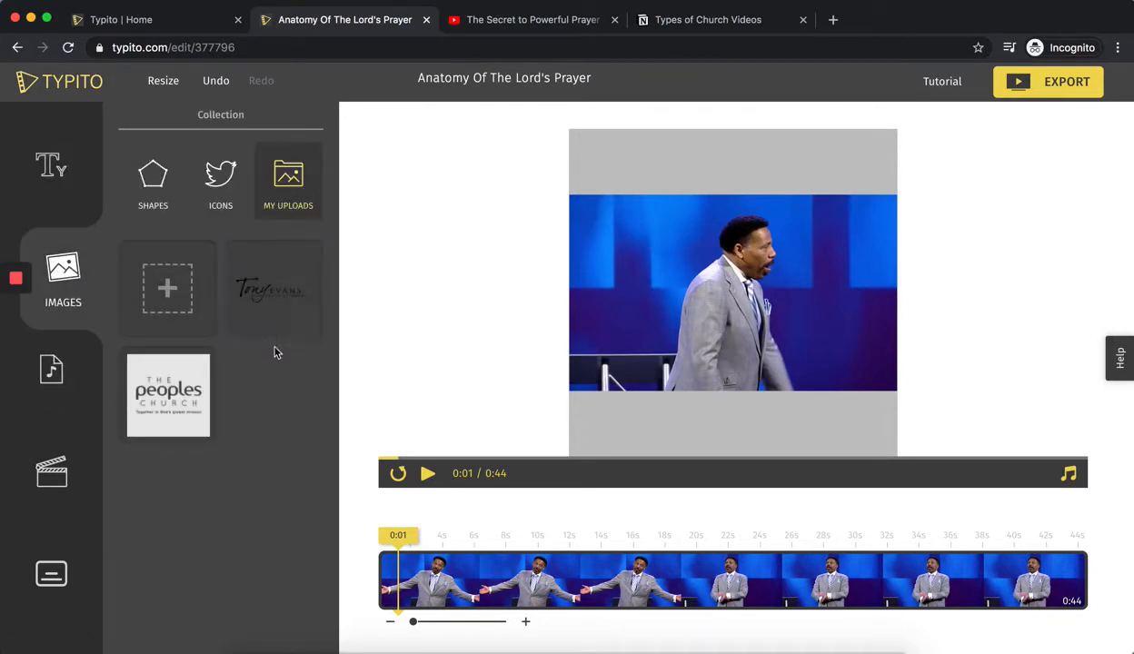
pyautogui.click(275, 314)
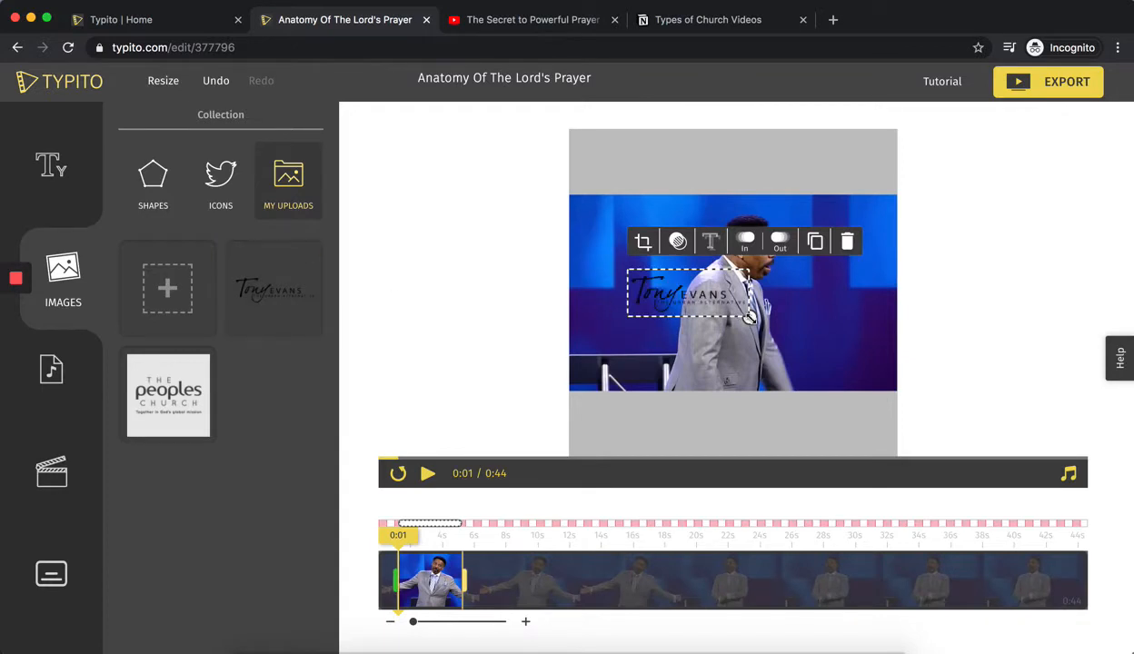
pyautogui.moveTo(749, 317); pyautogui.dragTo(842, 219)
pyautogui.click(509, 316)
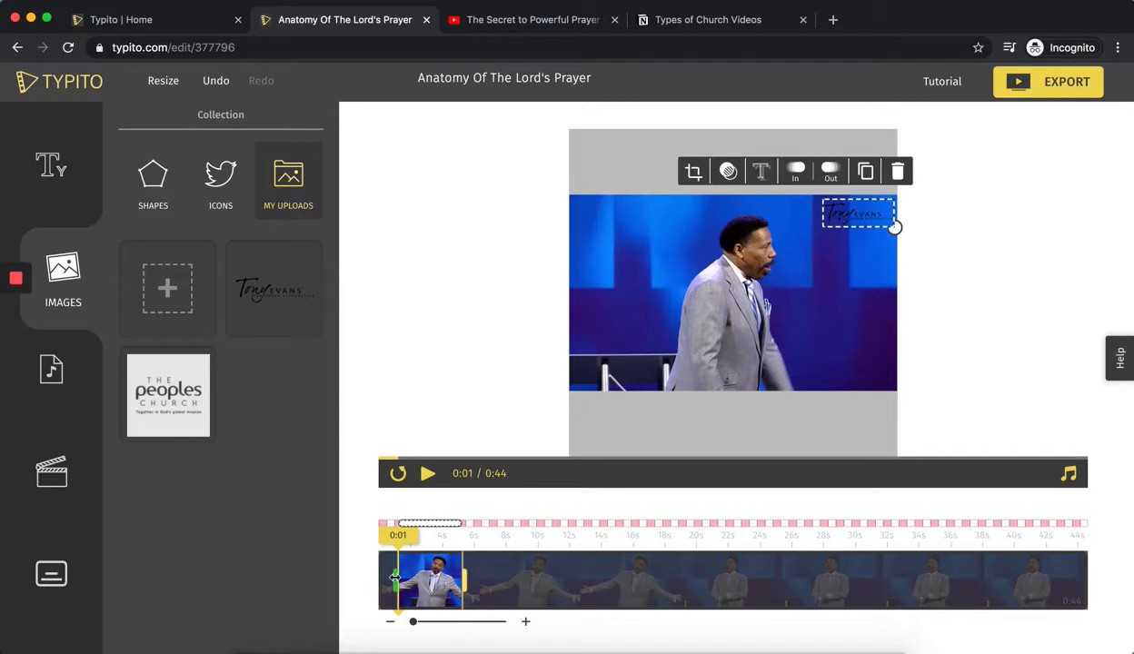
# Extend the logo's duration in both directions to cover the whole 0:44 video.
pyautogui.moveTo(394, 578); pyautogui.dragTo(362, 573)
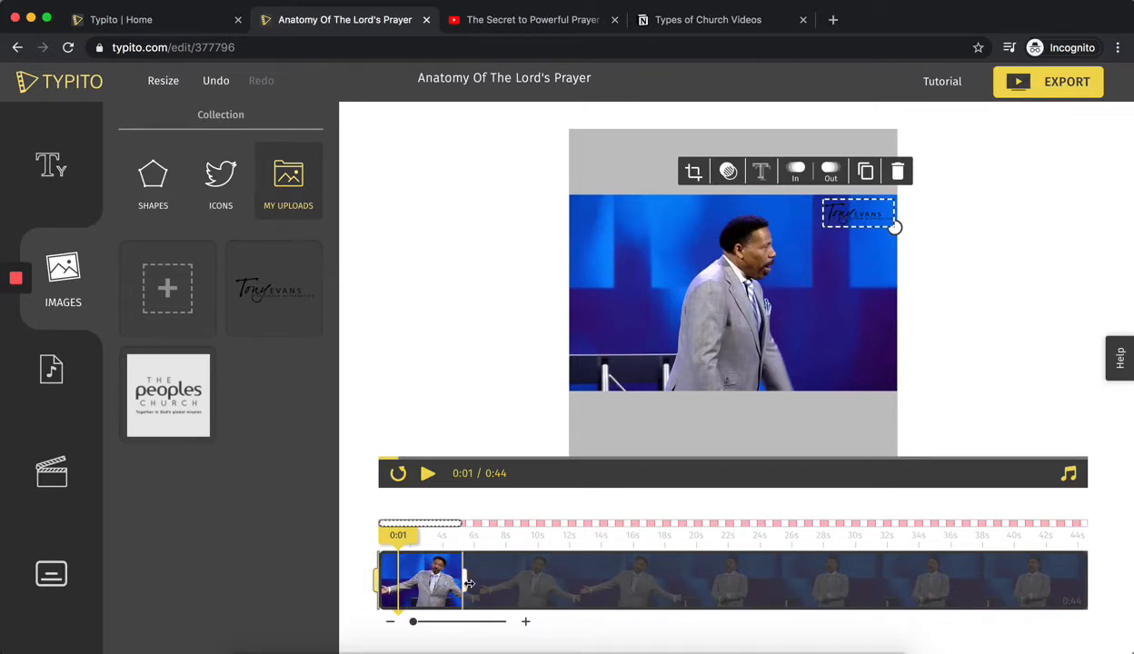
pyautogui.moveTo(468, 583); pyautogui.dragTo(1090, 628)
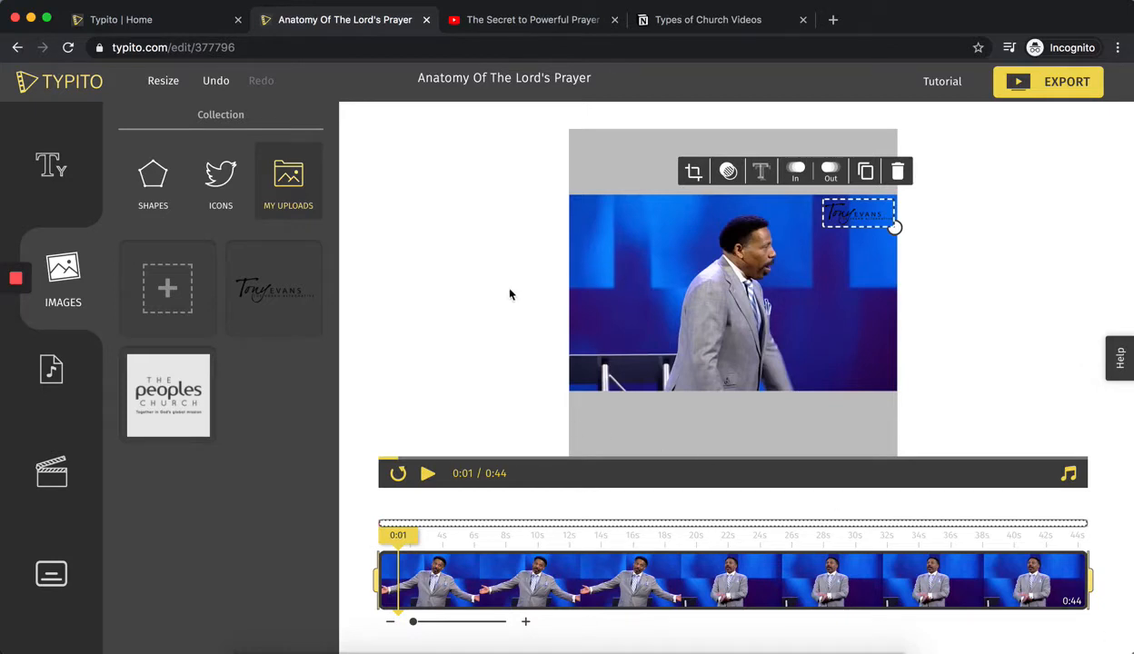
pyautogui.click(424, 323)
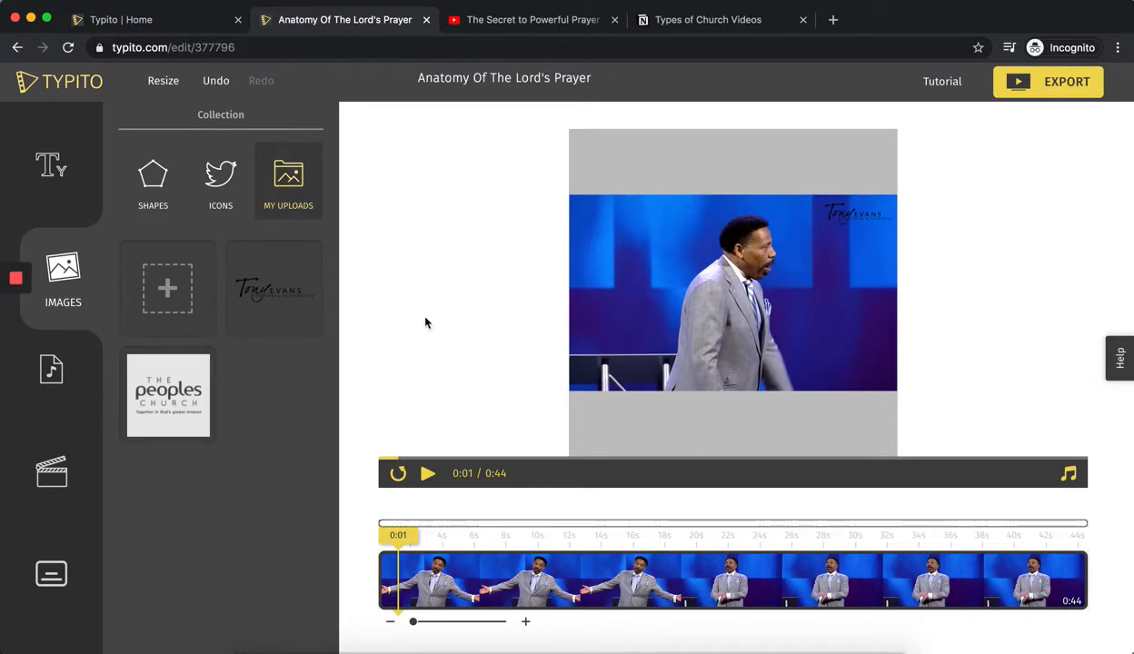
# Fine-tune the logo's position in the upper-right corner of the video picture.
pyautogui.click(851, 222)
pyautogui.click(977, 229)
pyautogui.moveTo(858, 221)
pyautogui.mouseDown()
pyautogui.moveTo(863, 154)
pyautogui.moveTo(863, 224)
pyautogui.mouseUp()
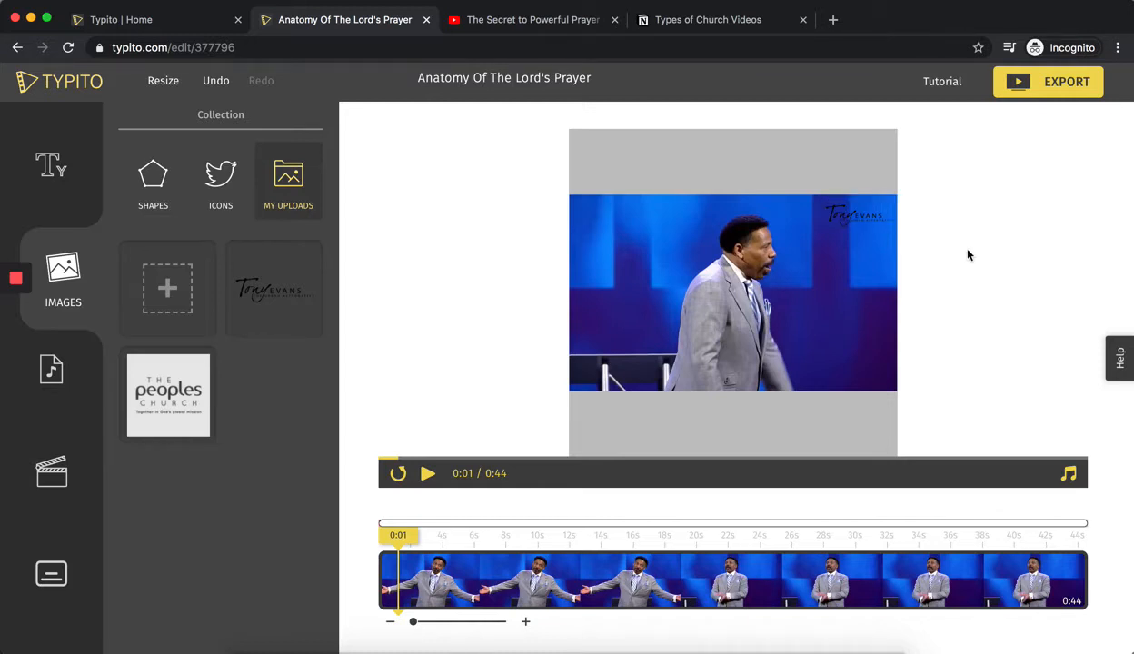
pyautogui.moveTo(864, 224); pyautogui.dragTo(862, 221)
# Set both the In and Out animations of the logo to None.
pyautogui.click(616, 525)
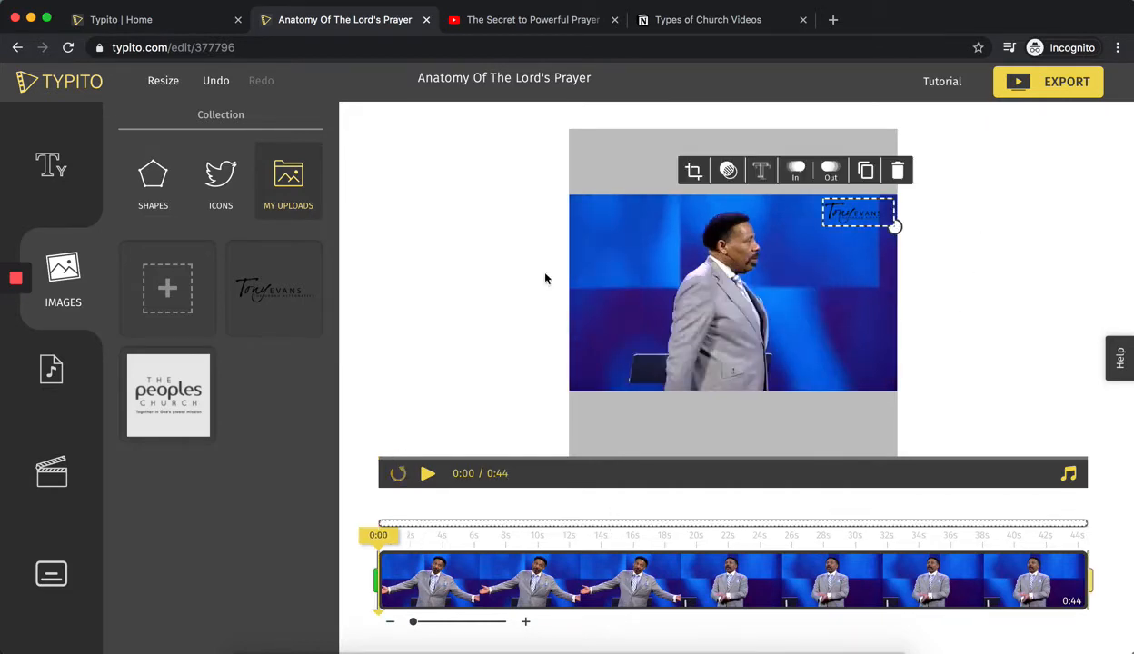
pyautogui.click(798, 173)
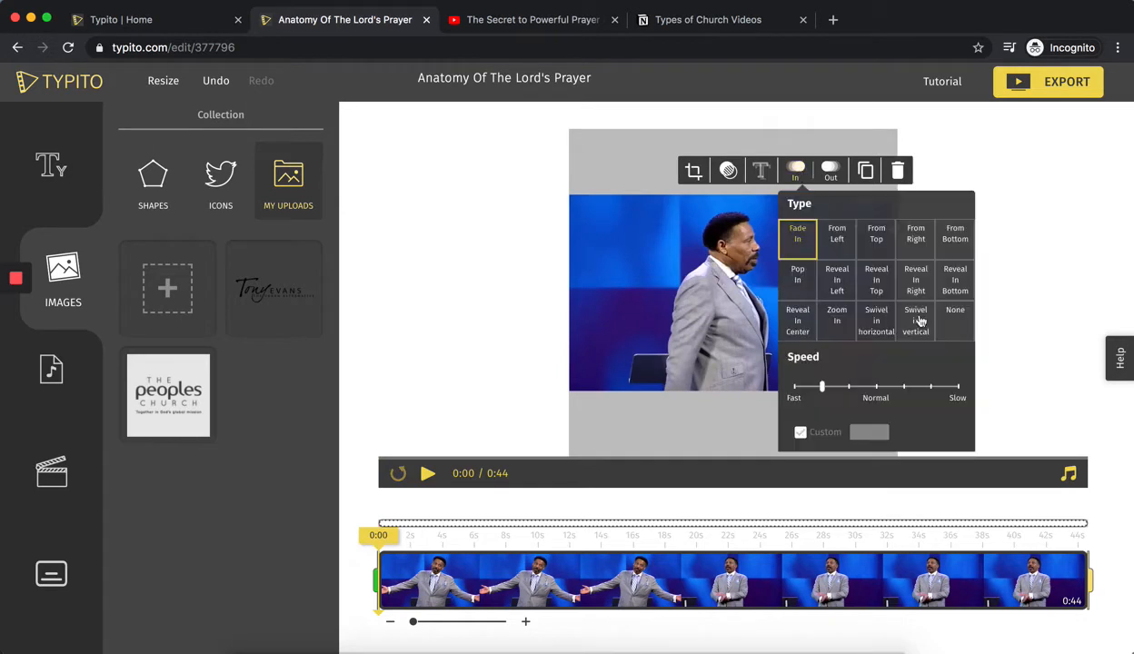
pyautogui.click(950, 316)
pyautogui.click(830, 171)
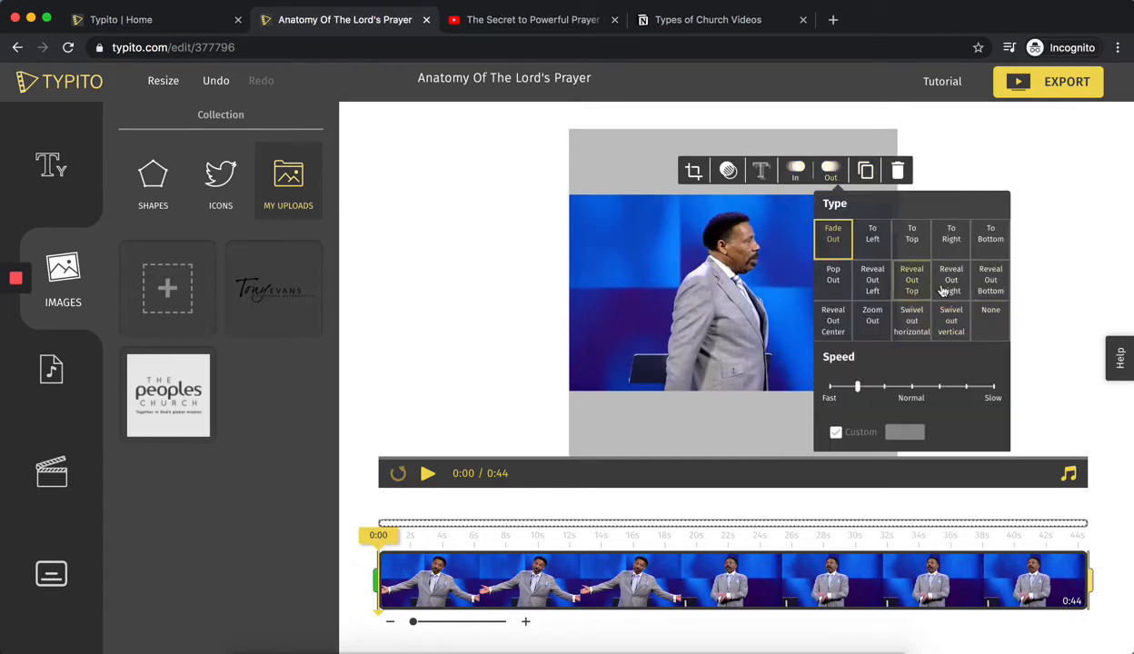
pyautogui.click(991, 318)
pyautogui.click(434, 323)
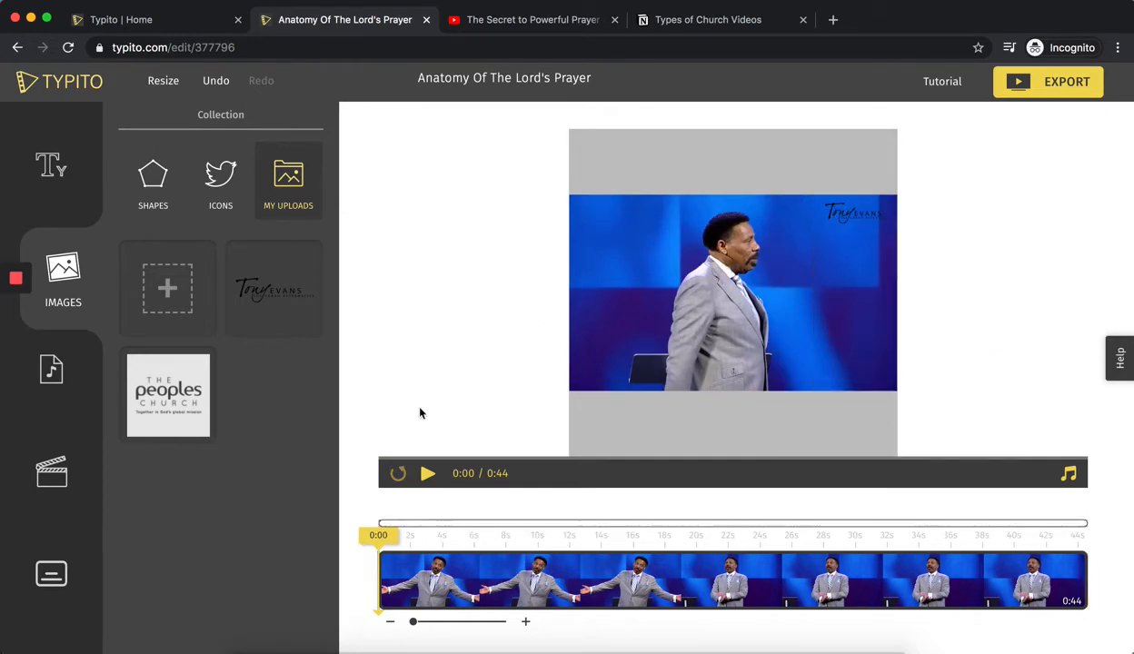
pyautogui.click(889, 220)
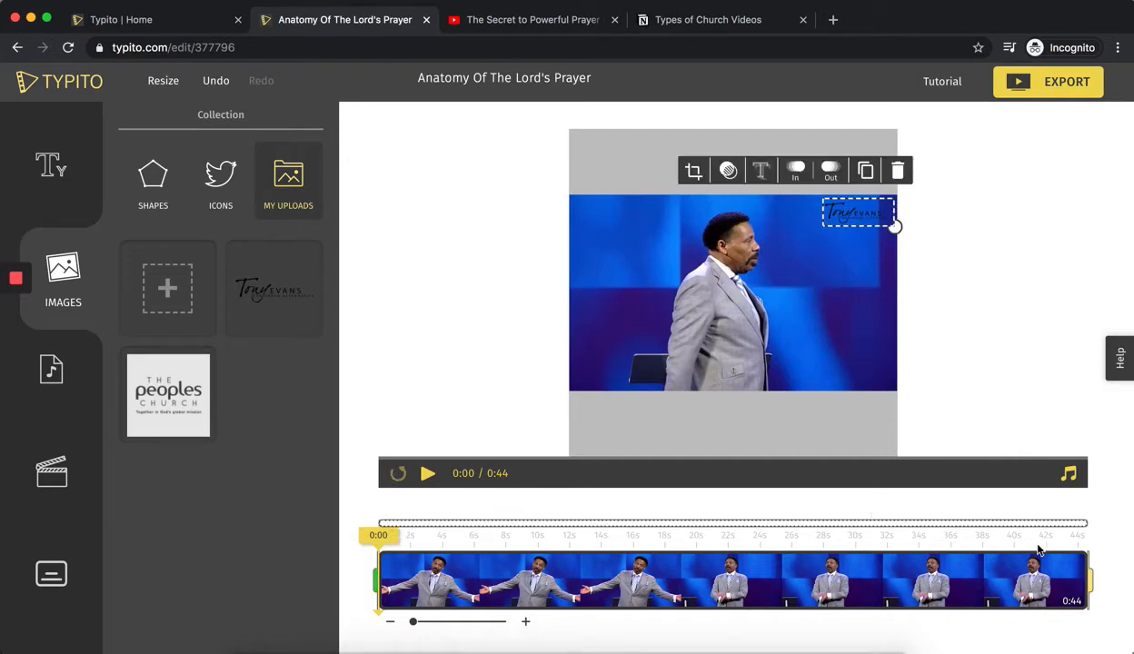
pyautogui.click(491, 310)
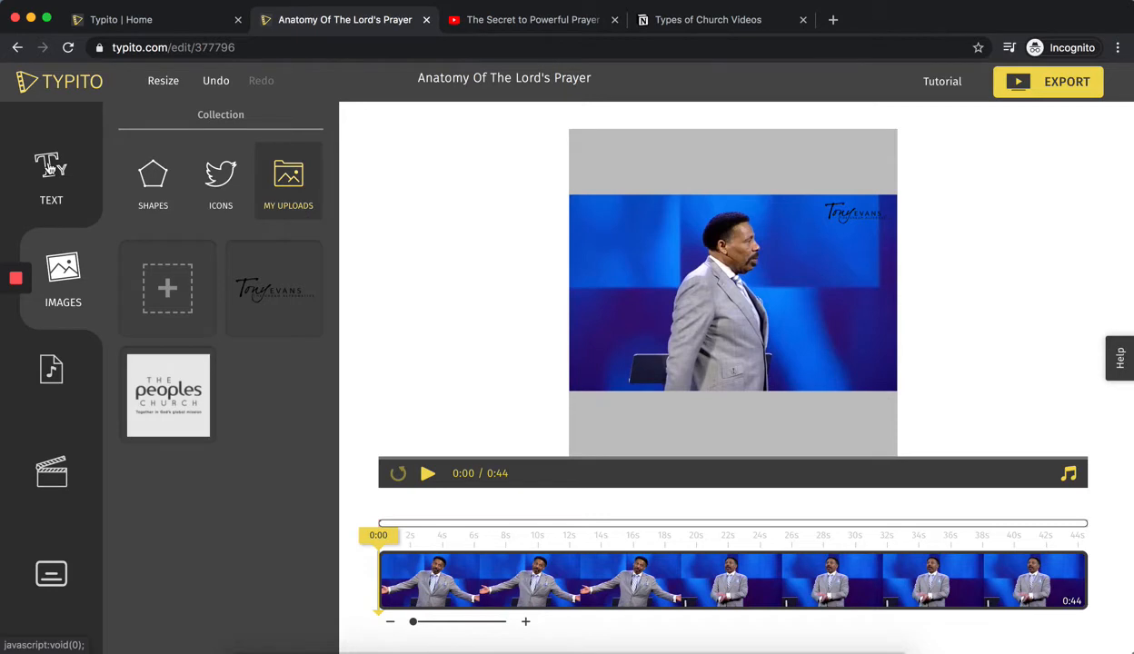
# Add a simple title and move it onto the grey padding above the video picture.
pyautogui.click(51, 169)
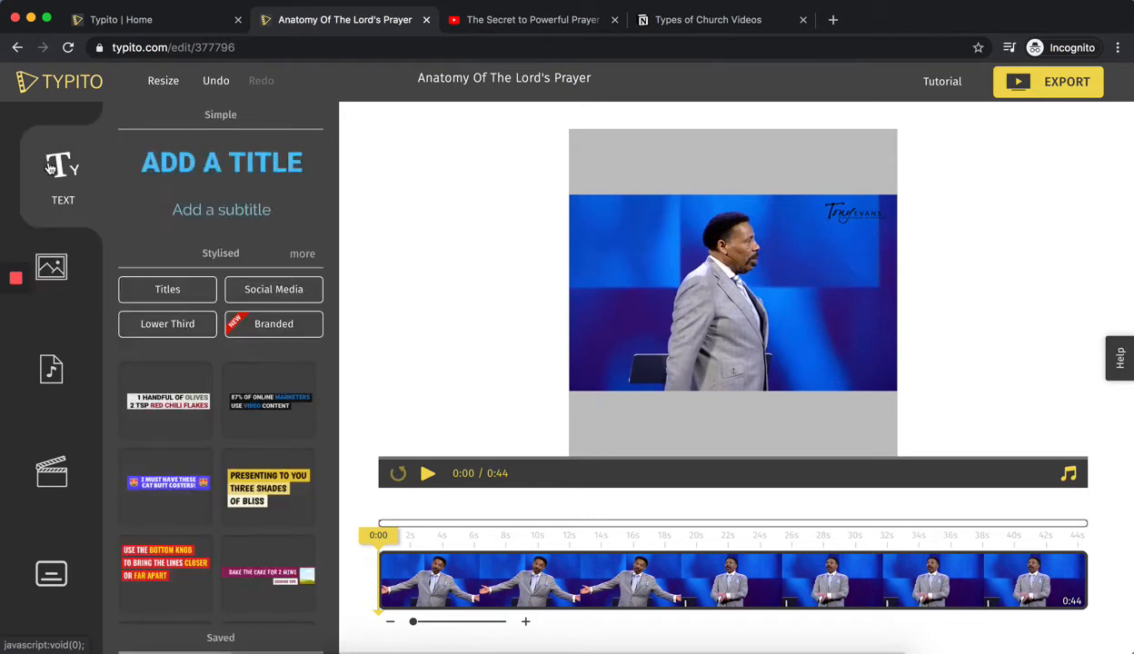
pyautogui.click(227, 172)
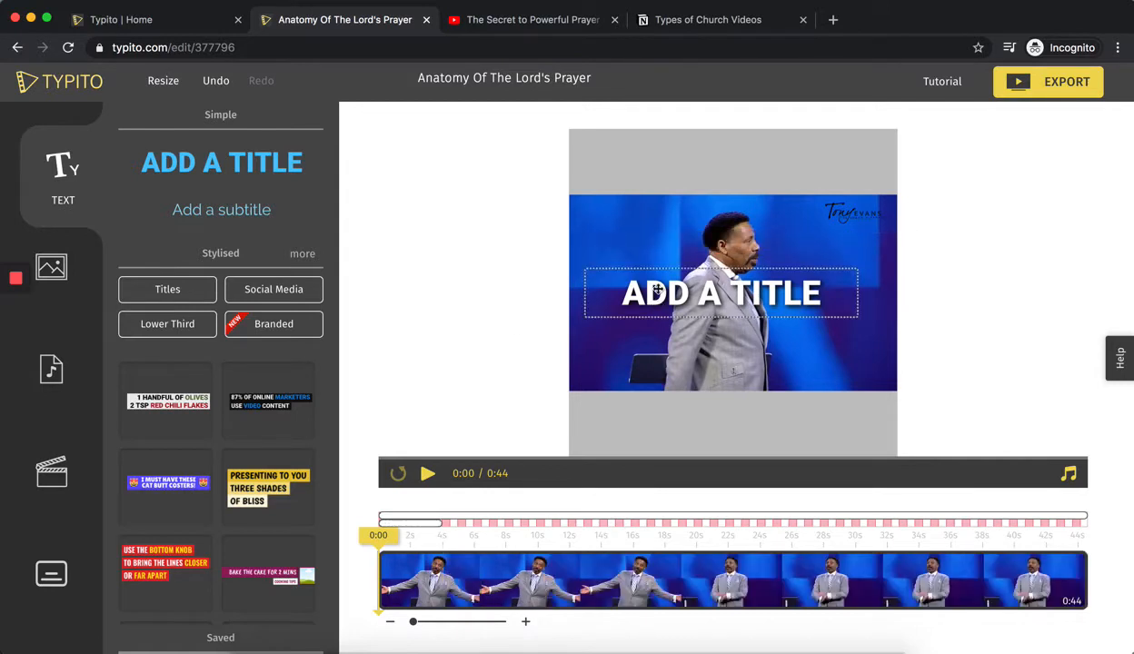
pyautogui.moveTo(657, 306); pyautogui.dragTo(658, 180)
# Replace the title's text with "ANATOMY OF" on one line and "THE LORD'S PRAYER" below it.
pyautogui.doubleClick(658, 181)
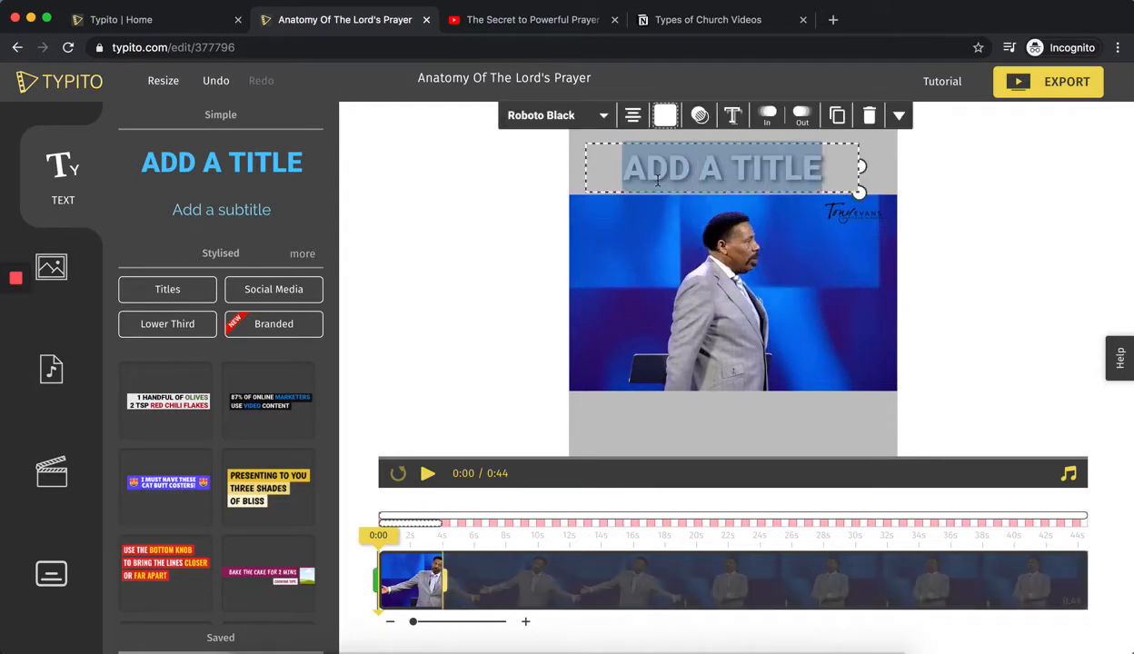
pyautogui.write('ANATOMY')
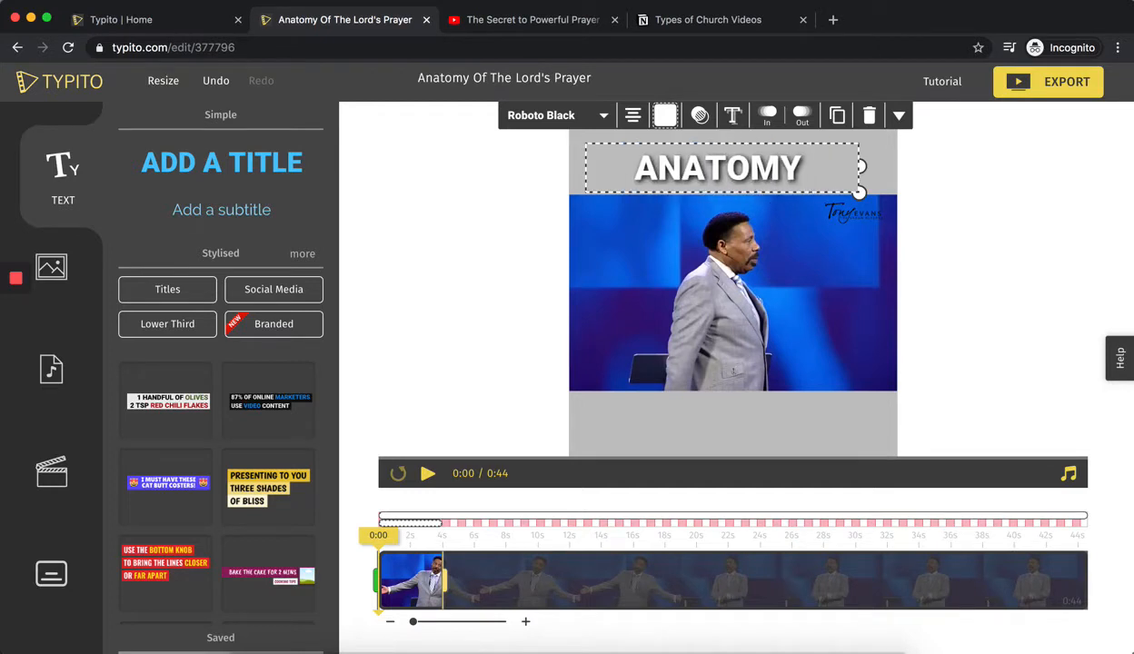
pyautogui.write(' OF')
pyautogui.press('Return')
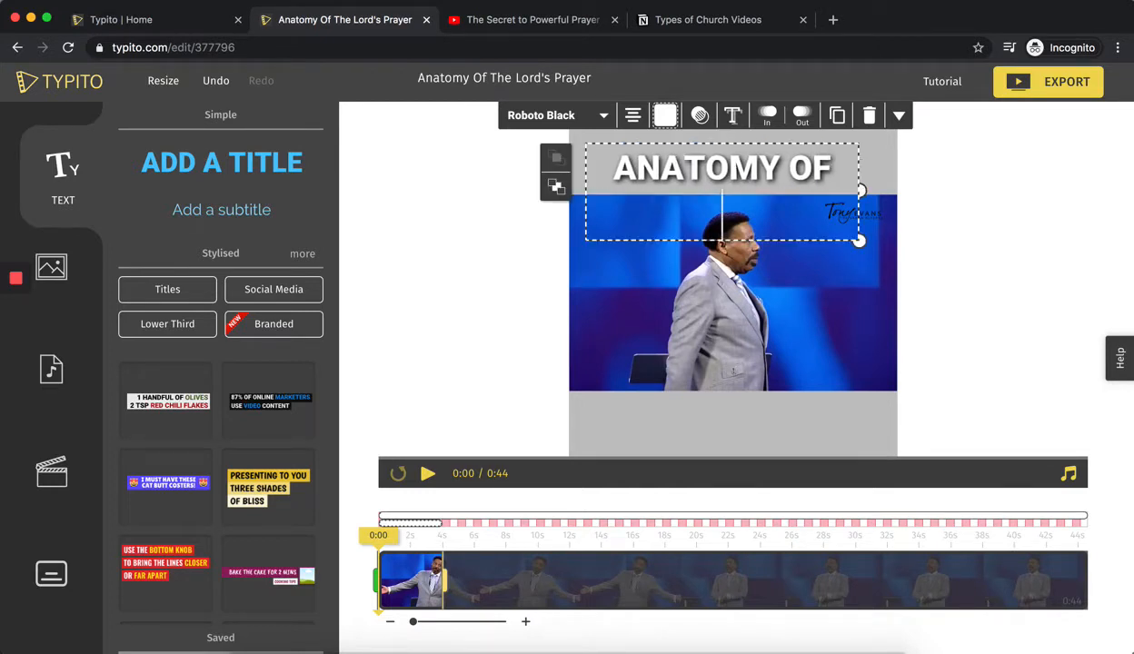
pyautogui.write('THE')
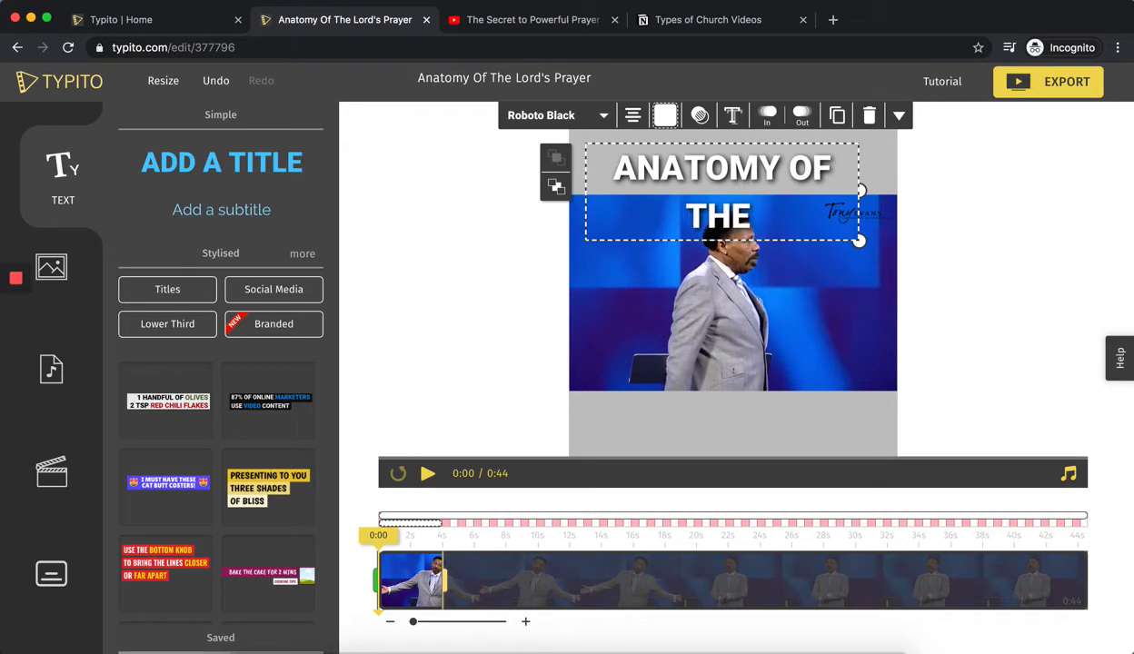
pyautogui.write(" LORD'S")
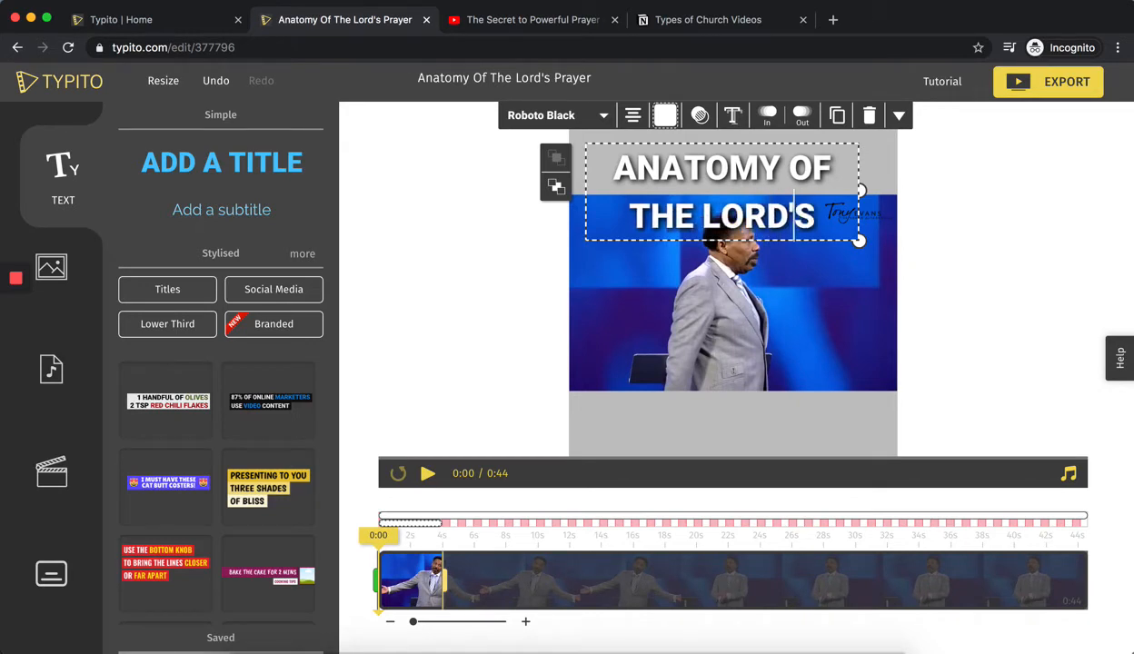
pyautogui.write(' PEA')
pyautogui.press('BackSpace')
pyautogui.press('BackSpace')
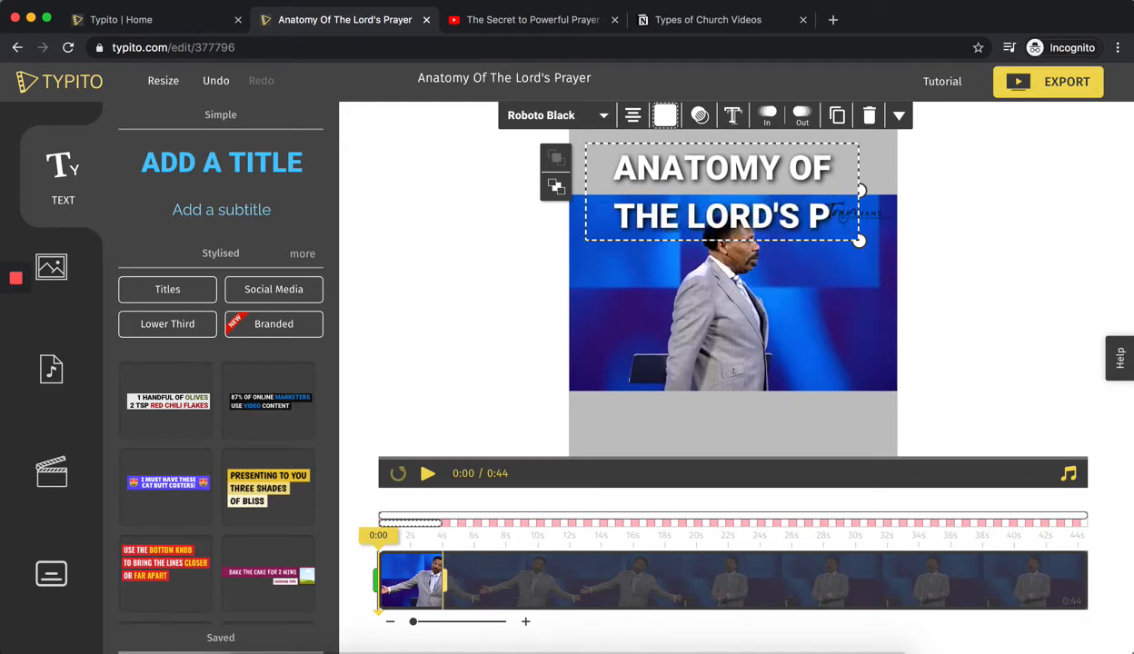
pyautogui.write('RAYER')
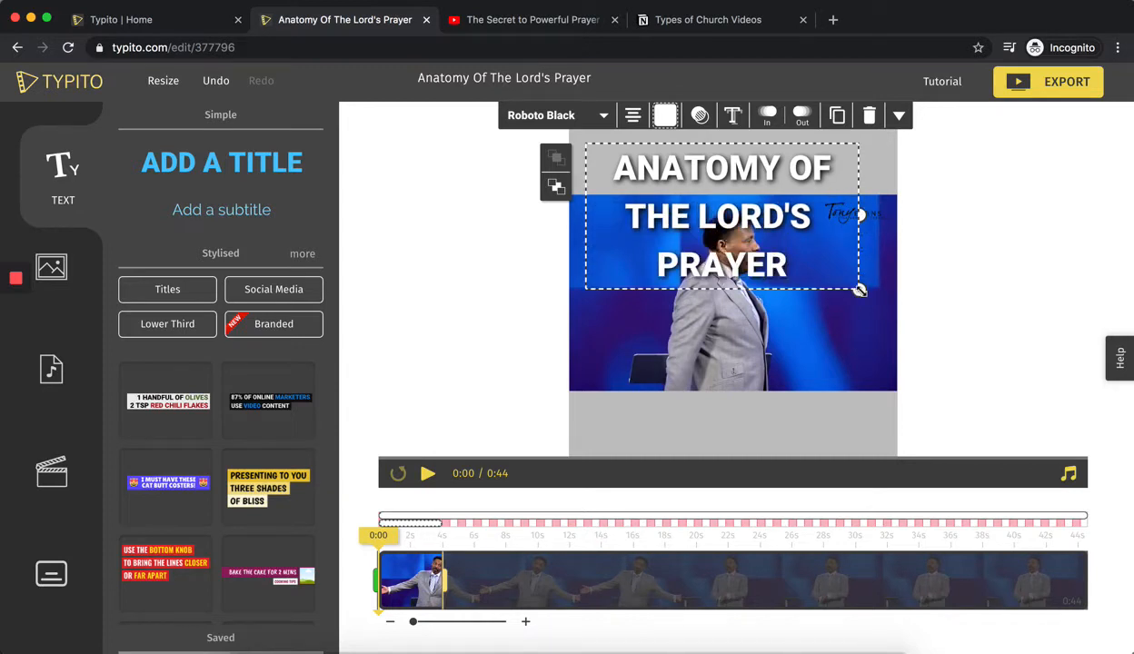
# Shrink the title to two lines and centre it within the upper grey padding.
pyautogui.moveTo(855, 286); pyautogui.dragTo(808, 201)
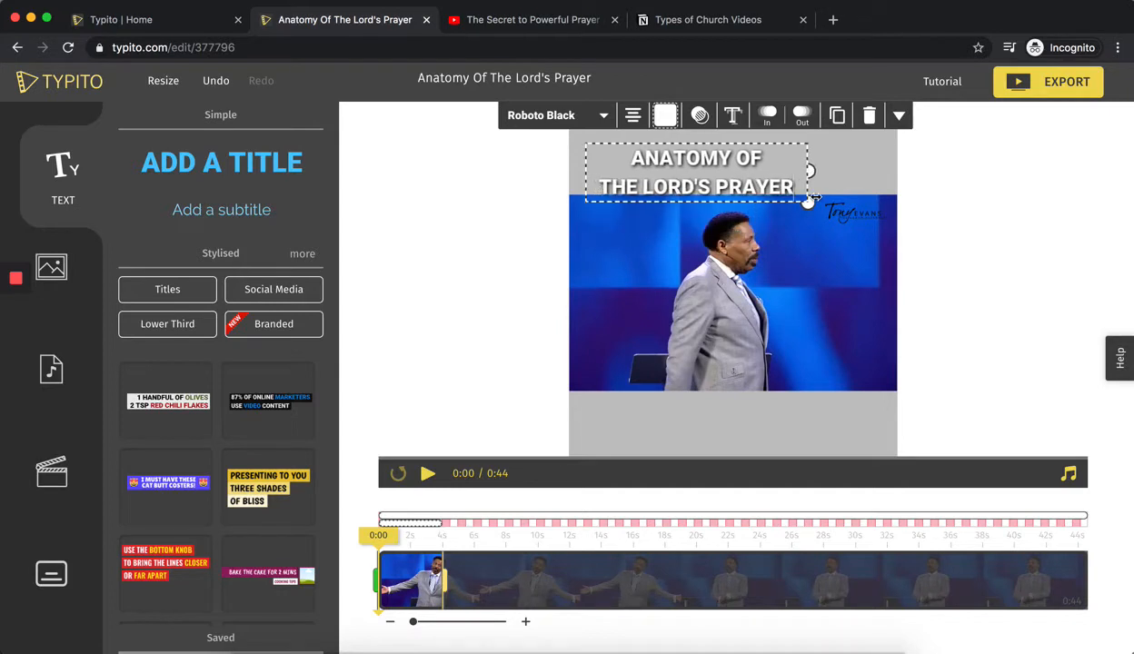
pyautogui.click(542, 254)
pyautogui.moveTo(653, 182); pyautogui.dragTo(699, 164)
# Change the title's text colour to black from the project colours.
pyautogui.click(699, 165)
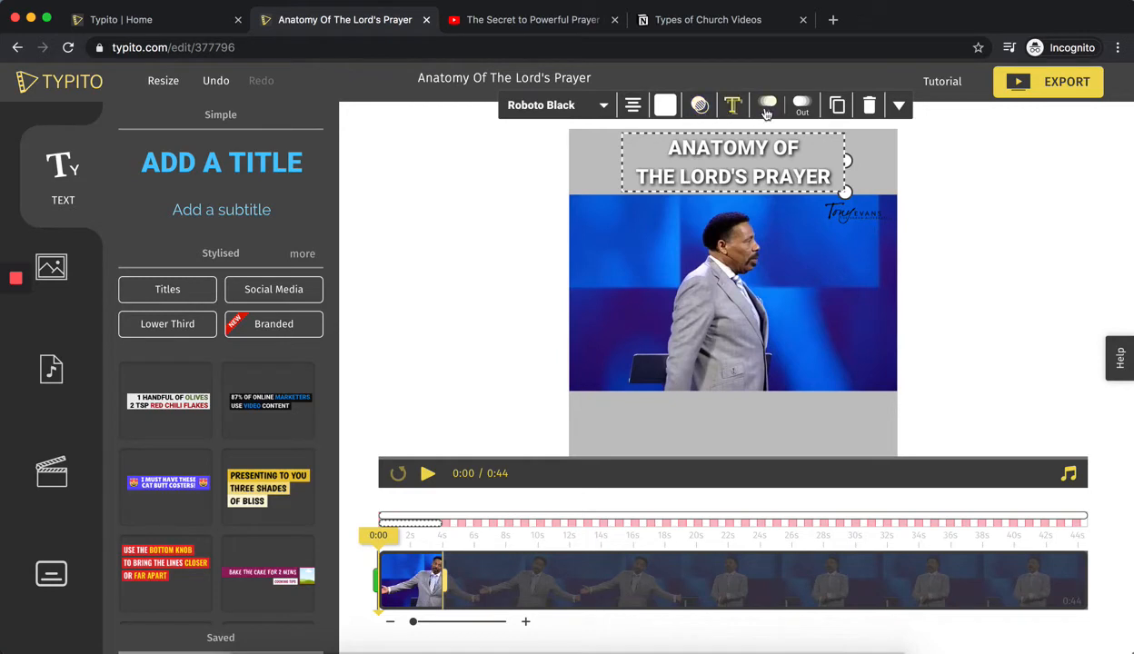
pyautogui.click(665, 106)
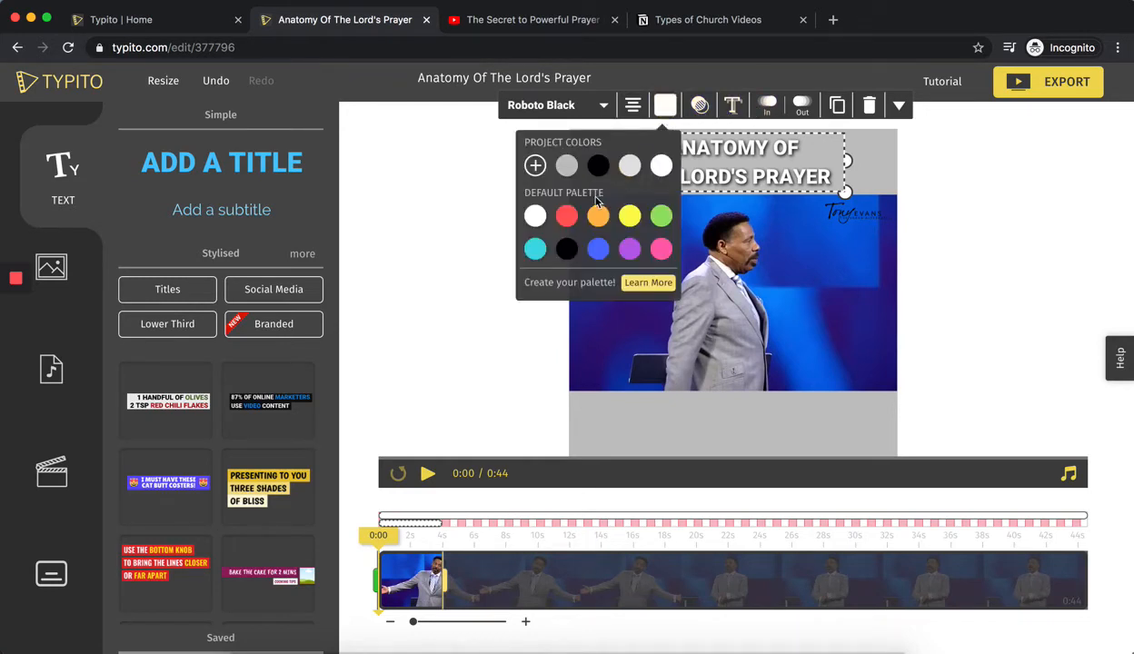
pyautogui.click(598, 165)
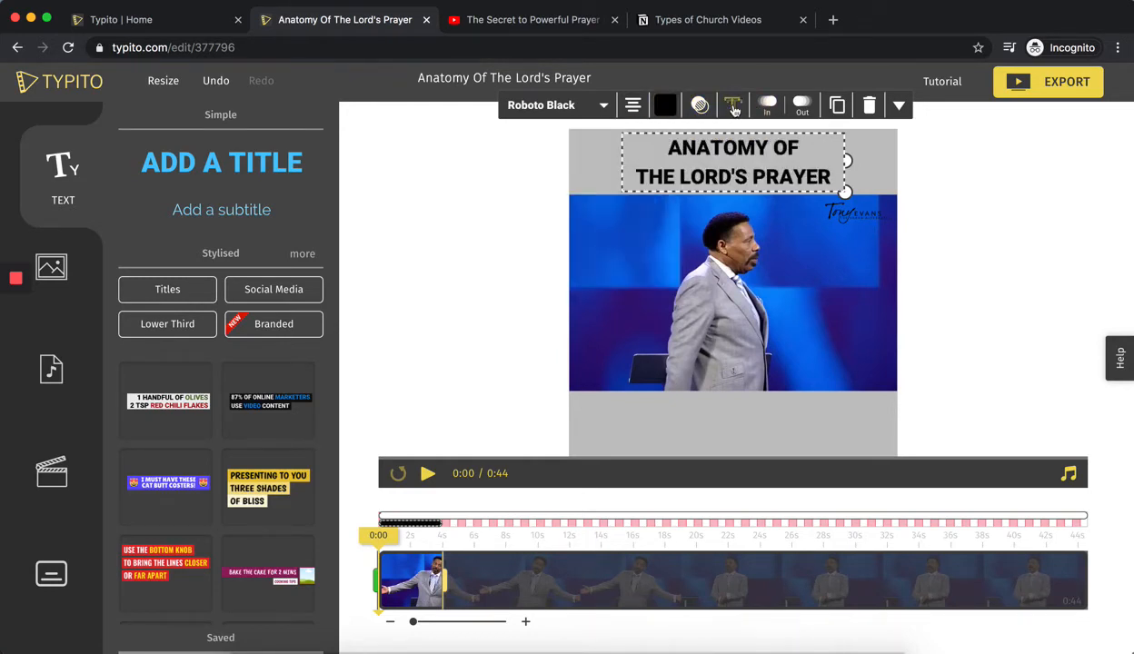
pyautogui.click(467, 218)
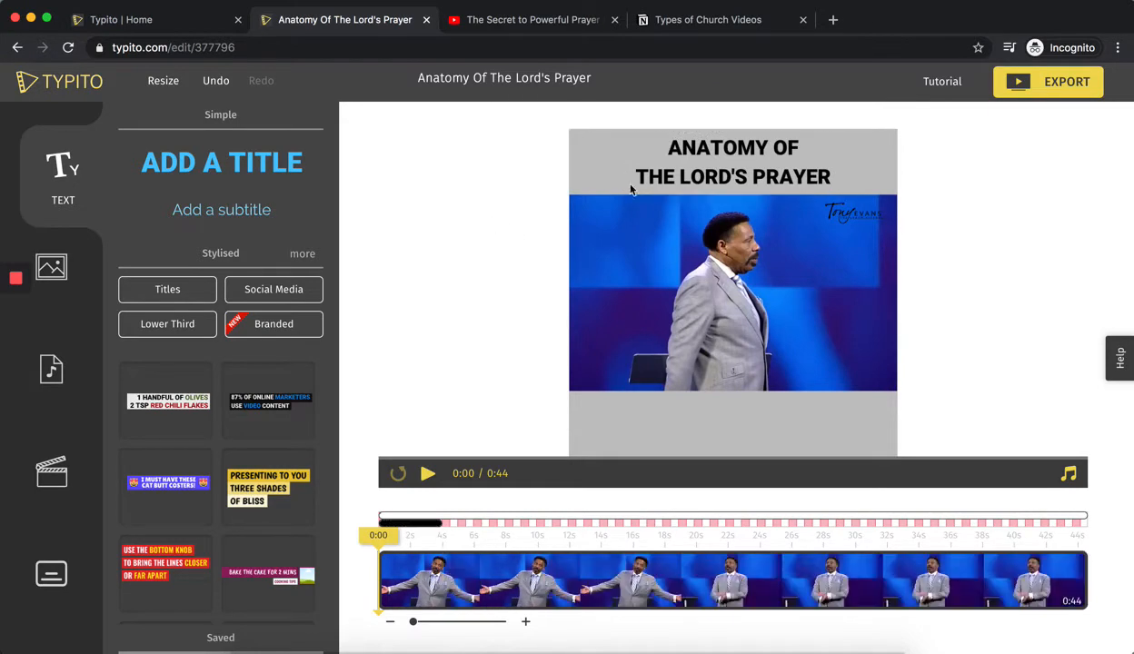
# Change the title's font to Lilita One.
pyautogui.click(688, 174)
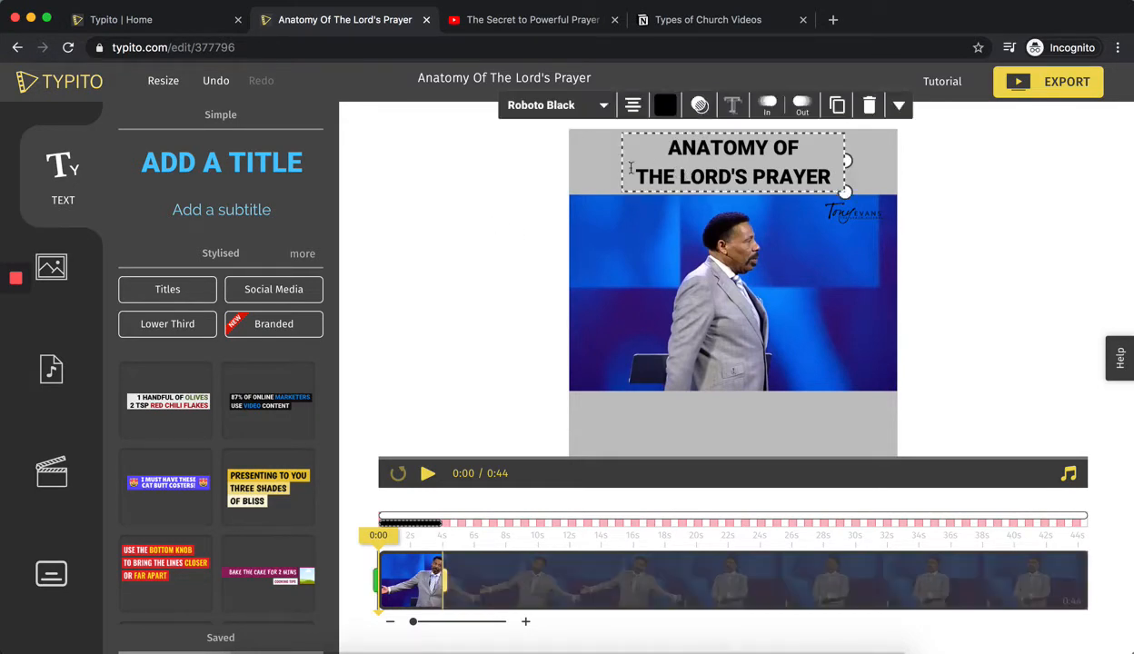
pyautogui.click(555, 107)
pyautogui.scroll(-5, 580, 259)
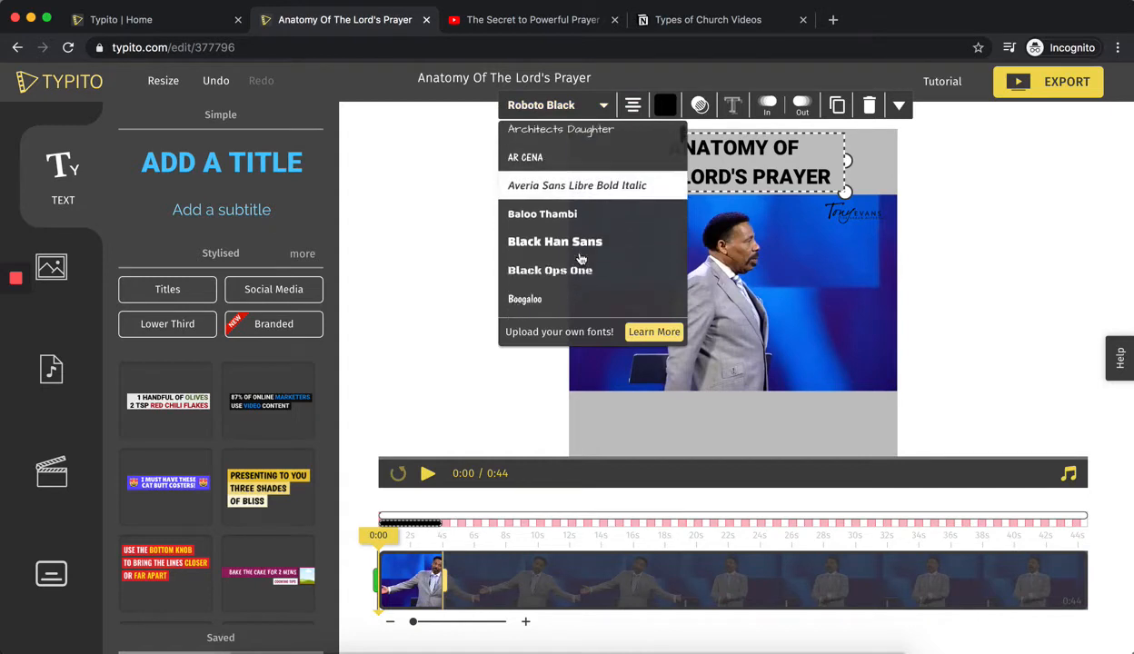
pyautogui.scroll(-2, 582, 261)
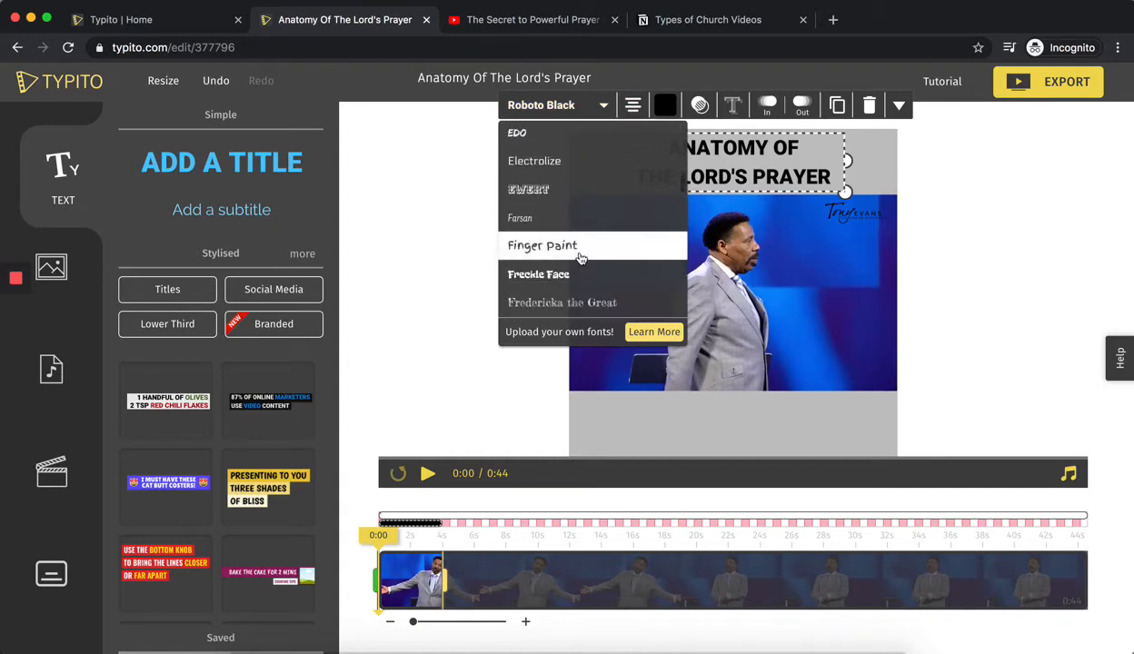
pyautogui.scroll(-3, 579, 259)
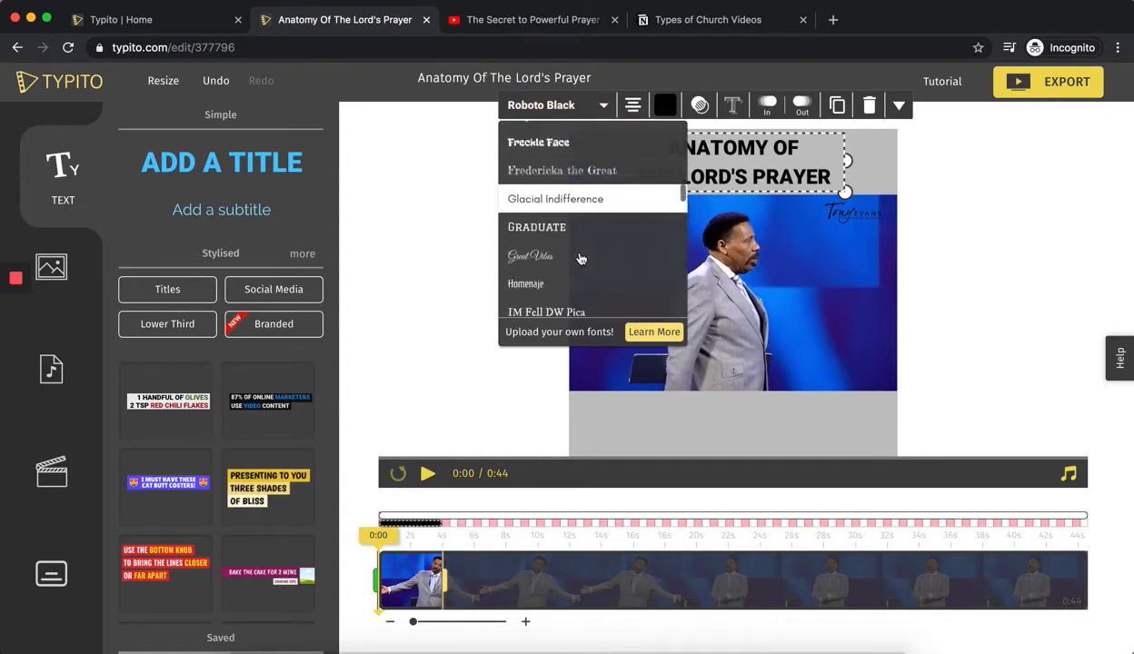
pyautogui.scroll(-5, 580, 258)
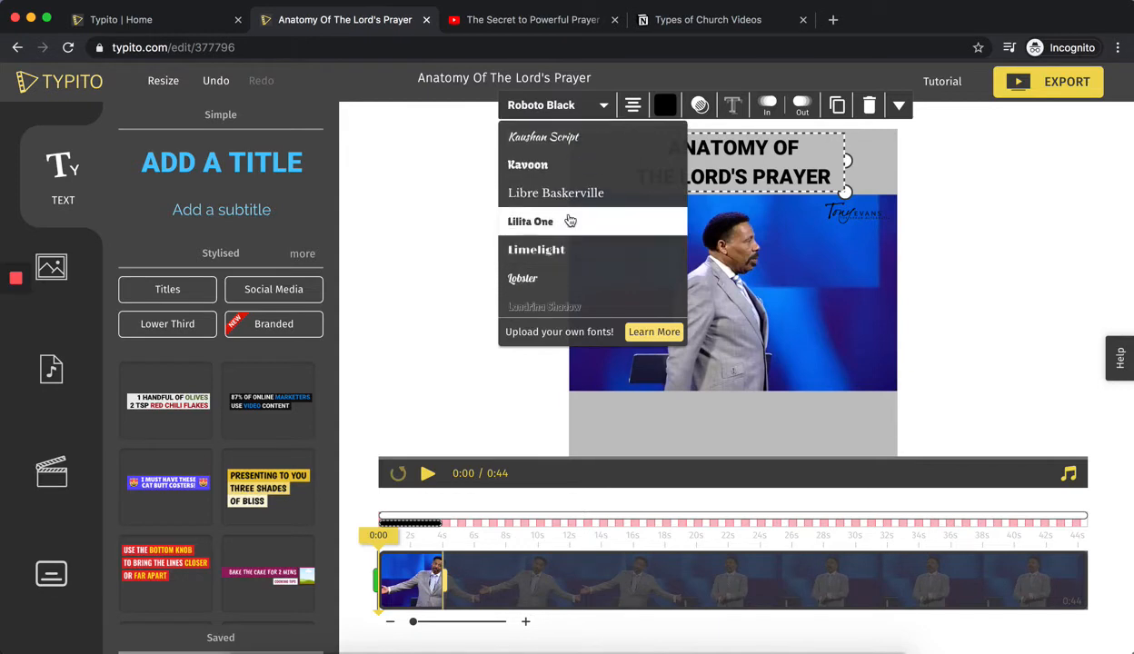
pyautogui.click(570, 221)
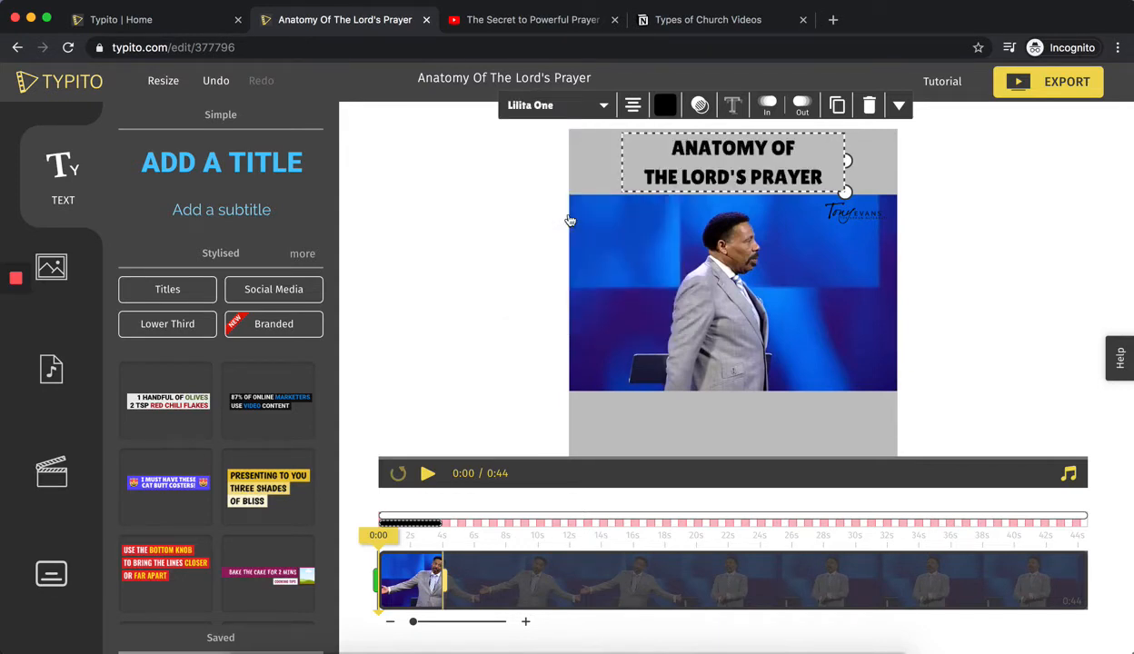
# Reduce the title's line height to 1.24 and move the title down slightly to centre it vertically in the upper grey padding.
pyautogui.click(902, 108)
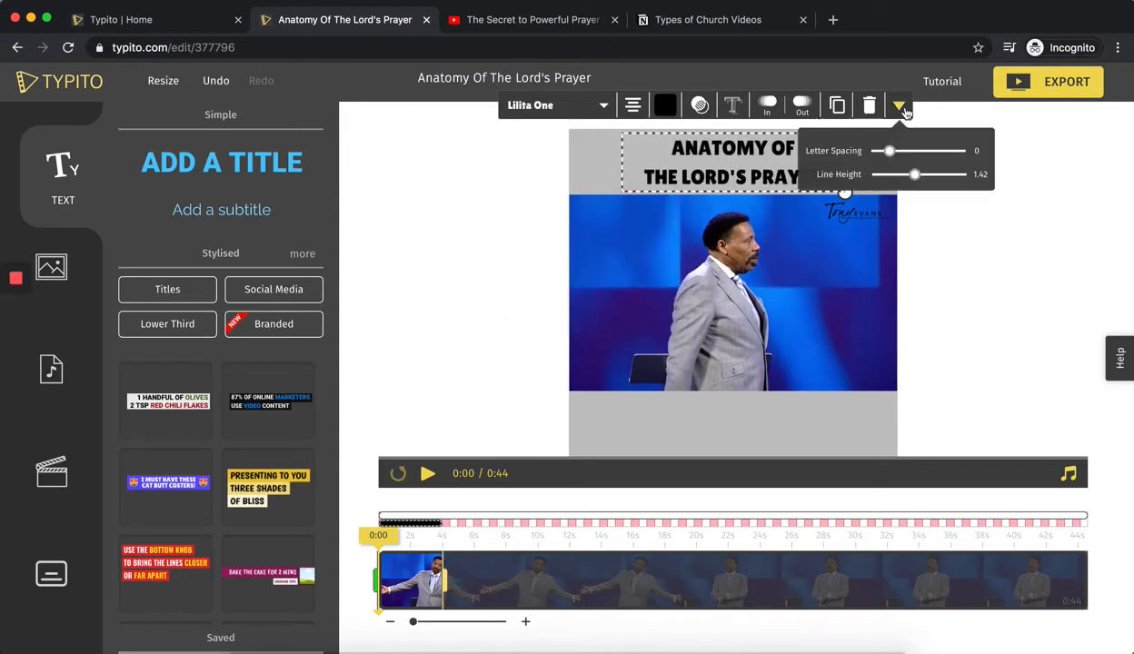
pyautogui.moveTo(914, 174); pyautogui.dragTo(908, 175)
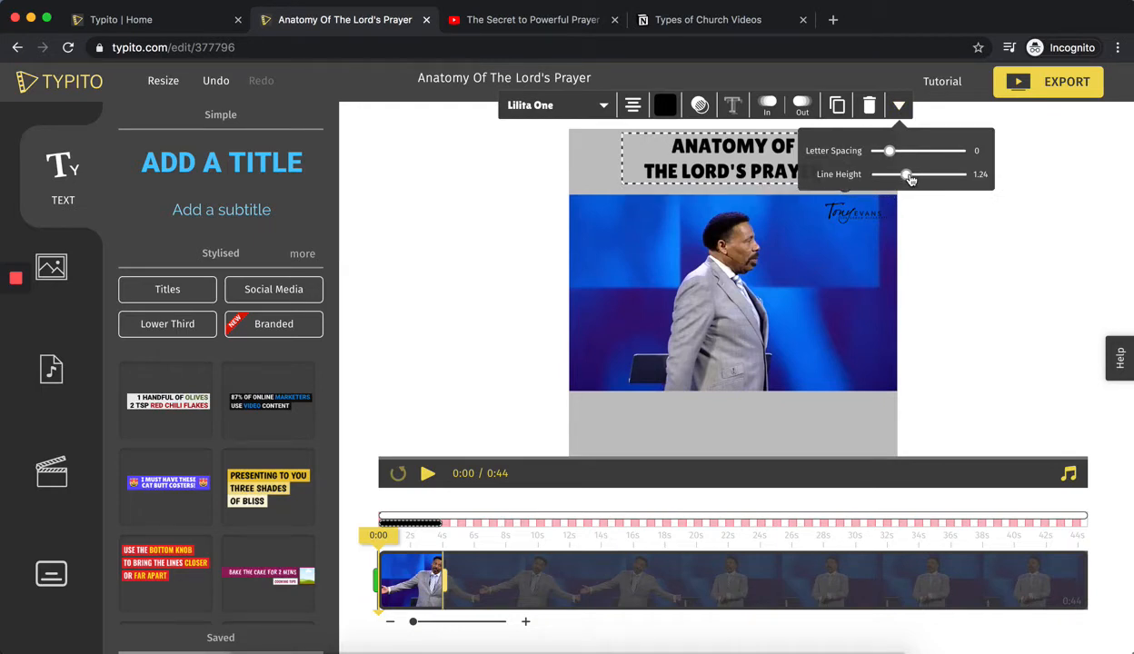
pyautogui.click(474, 225)
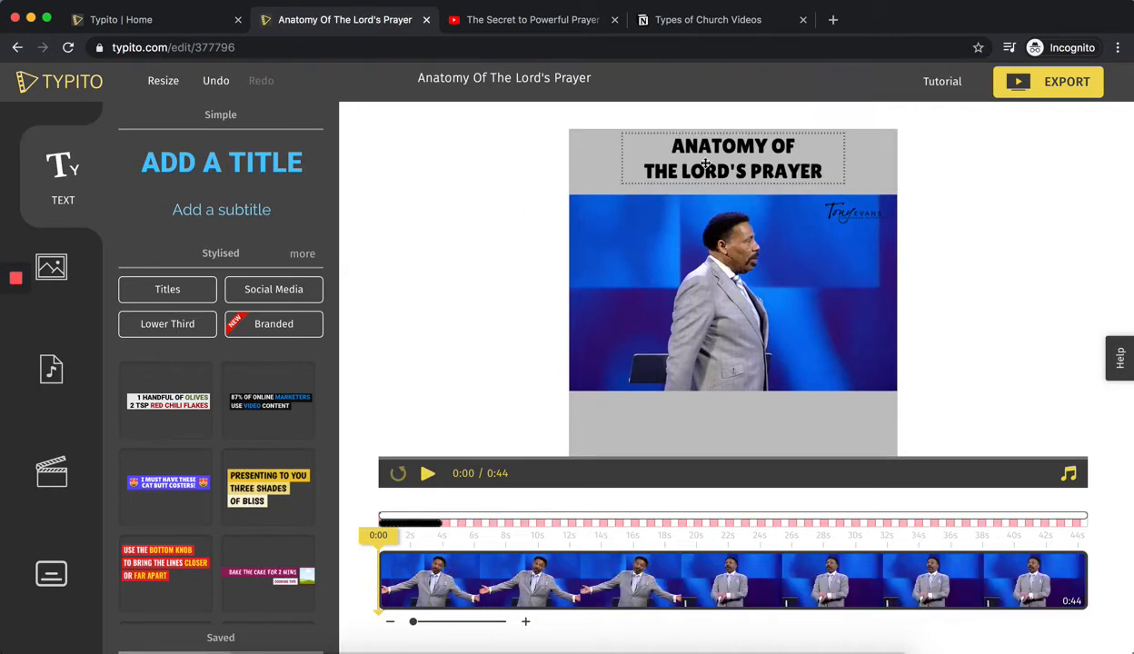
pyautogui.click(708, 165)
pyautogui.moveTo(708, 166); pyautogui.dragTo(708, 165)
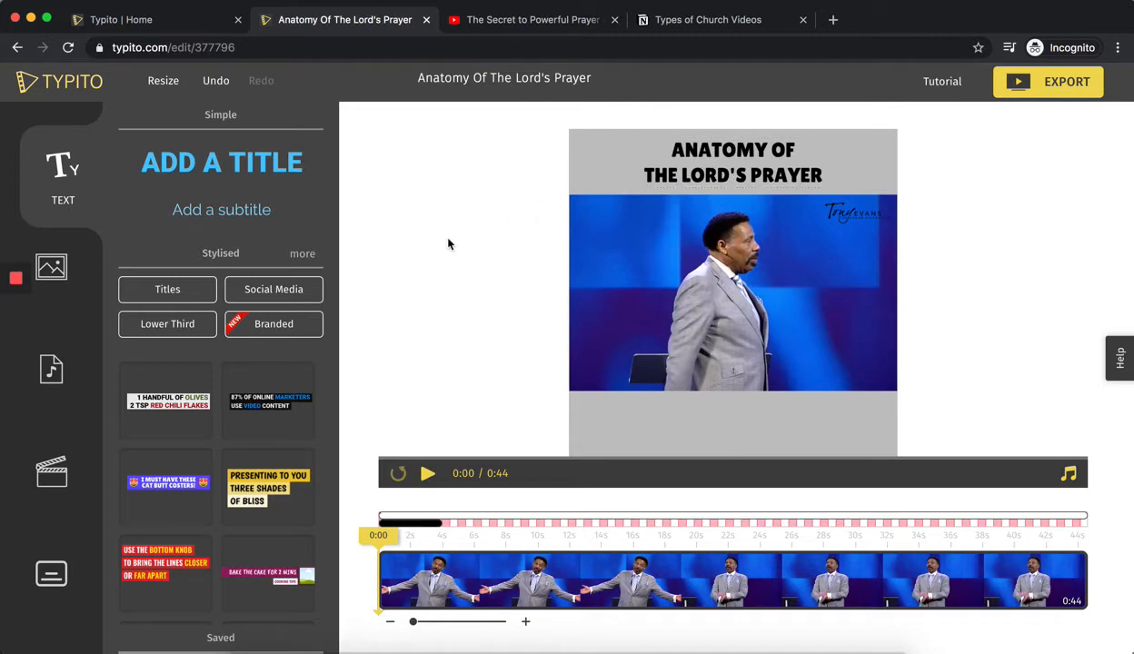
# Extend the title over the full 44 seconds of the video and set both its In and Out animations to None.
pyautogui.click(426, 523)
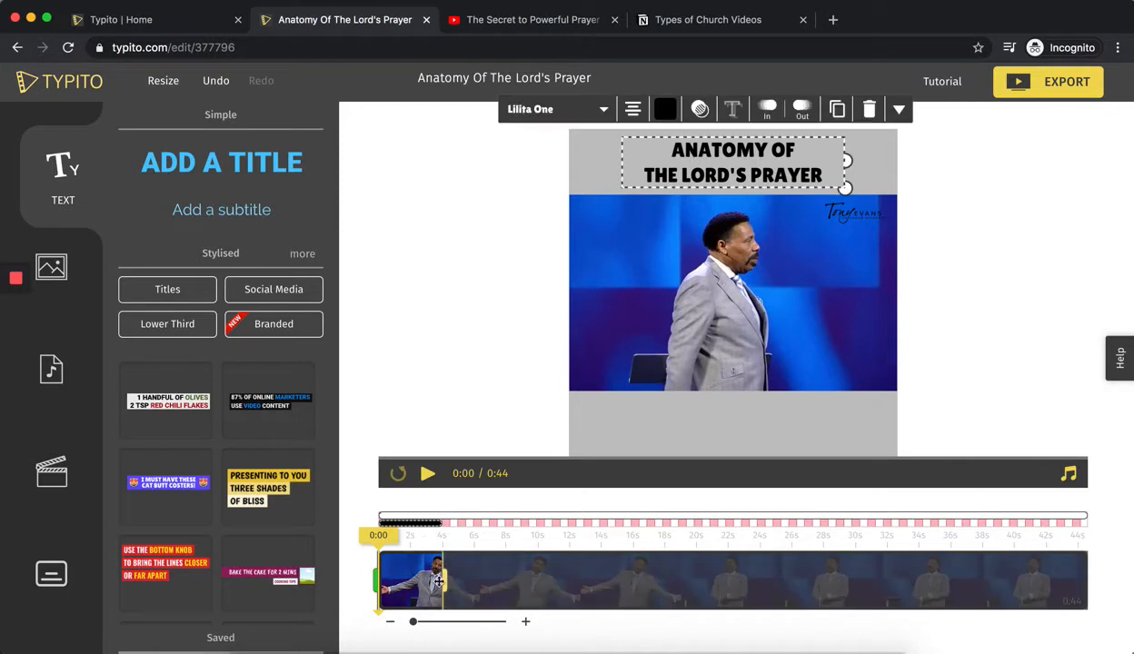
pyautogui.moveTo(439, 579); pyautogui.dragTo(1091, 568)
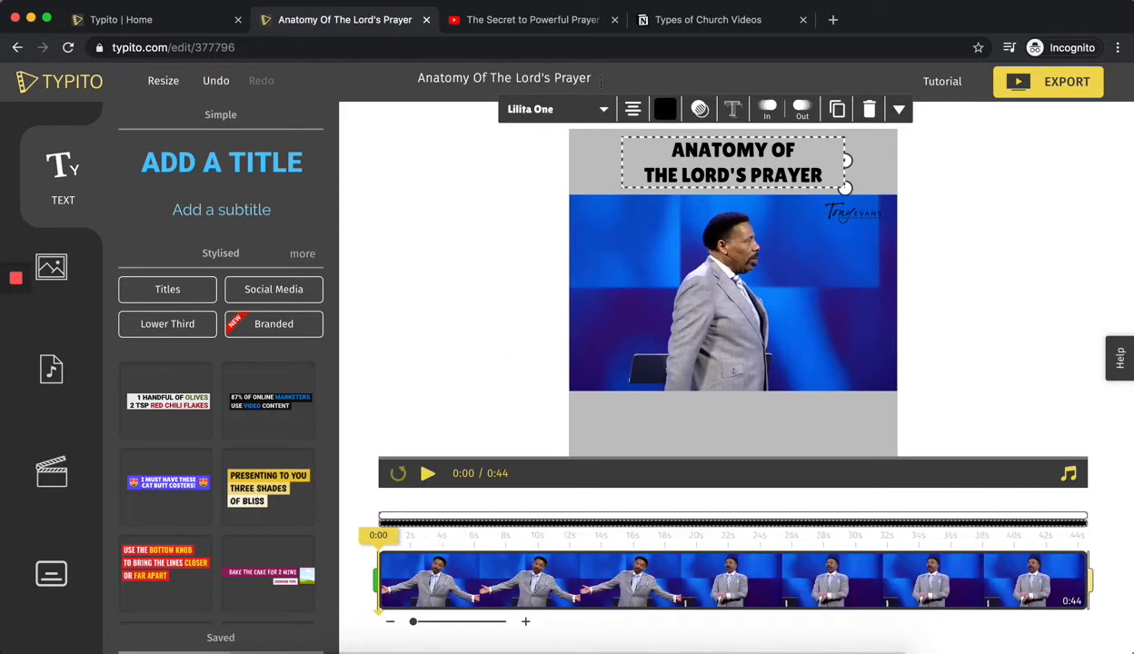
pyautogui.click(767, 109)
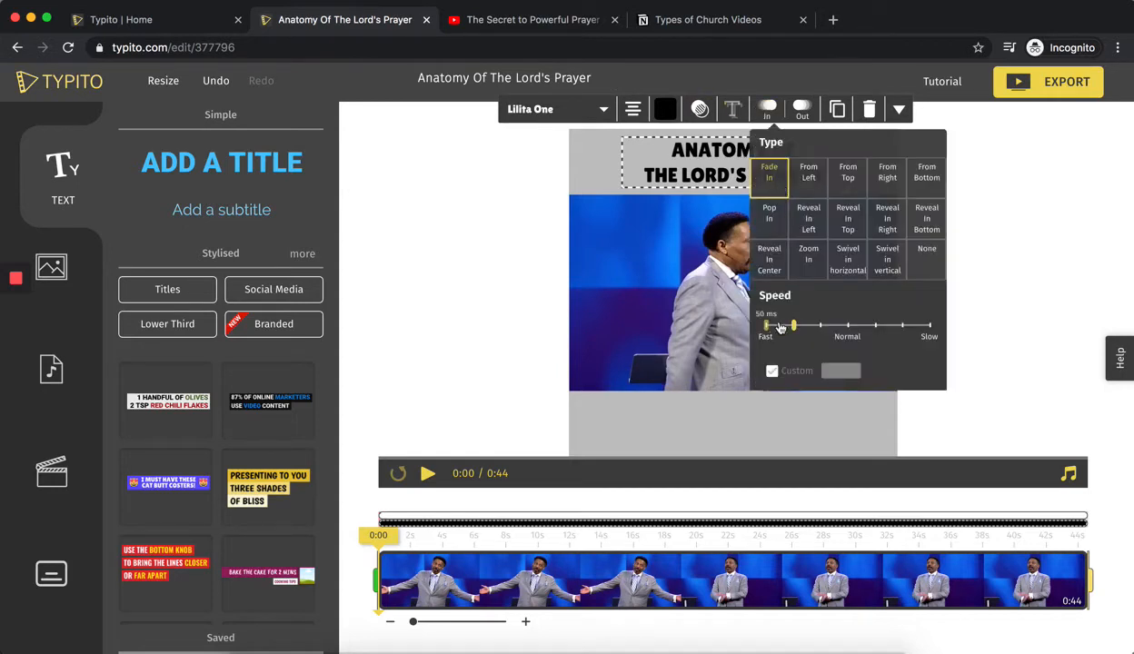
pyautogui.click(928, 263)
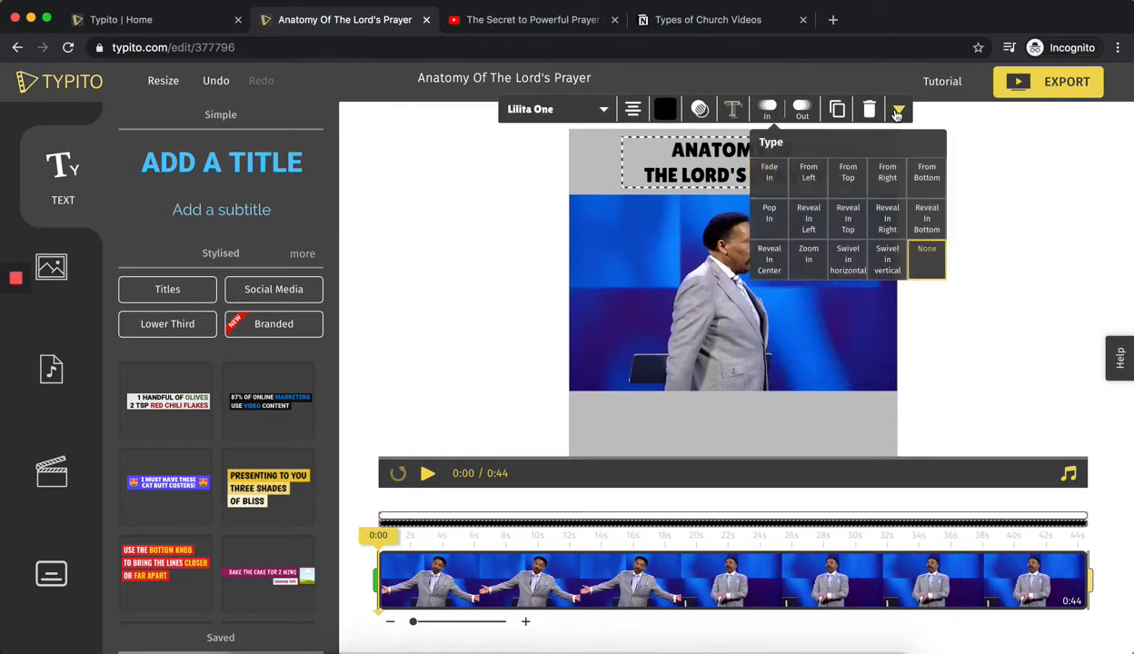
pyautogui.click(898, 111)
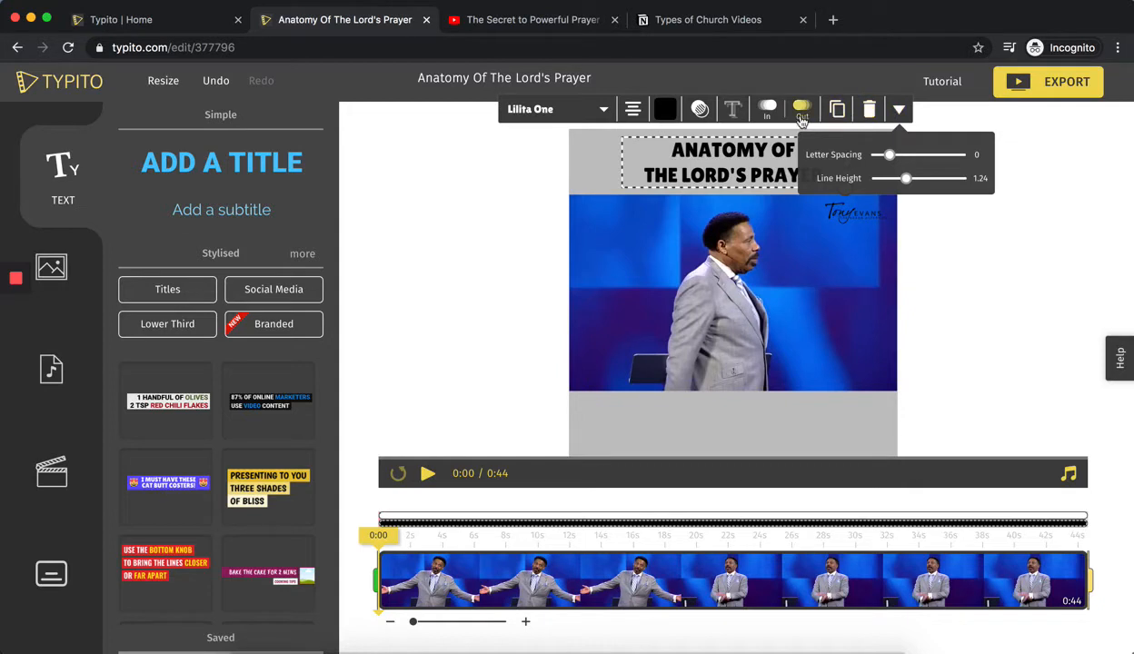
pyautogui.click(802, 109)
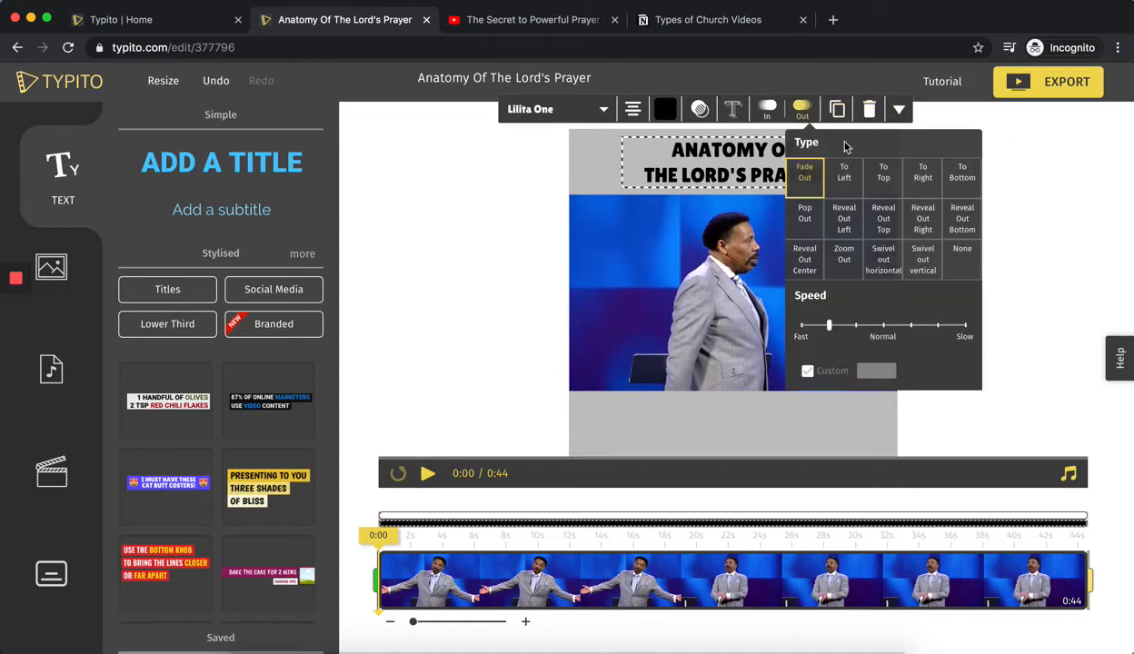
pyautogui.click(964, 271)
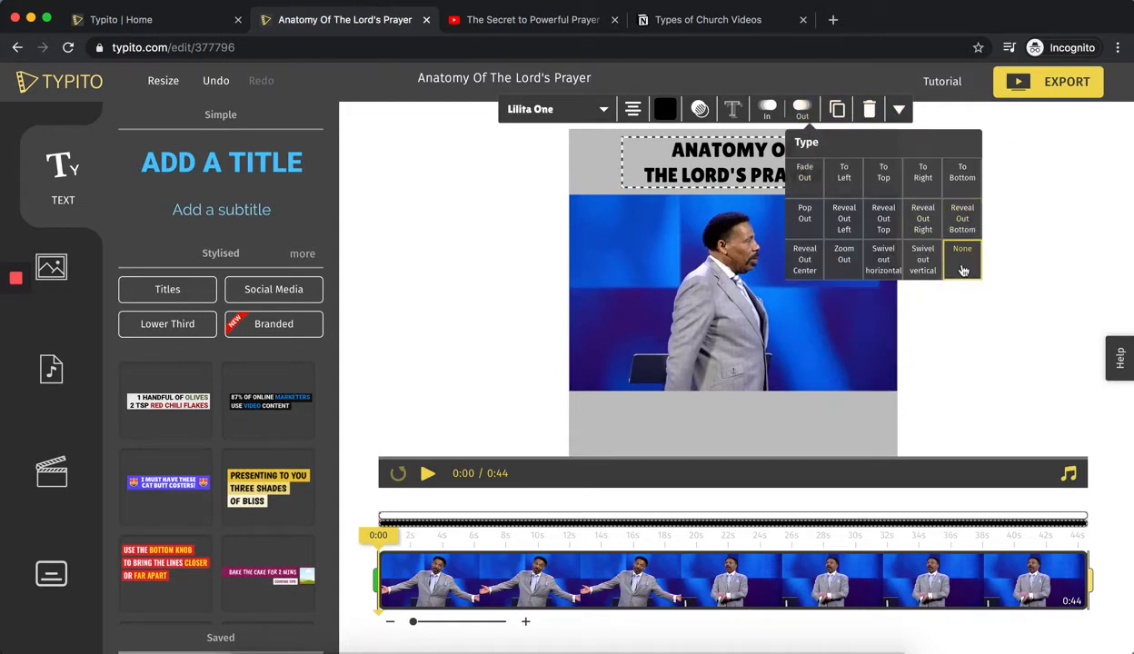
pyautogui.click(438, 264)
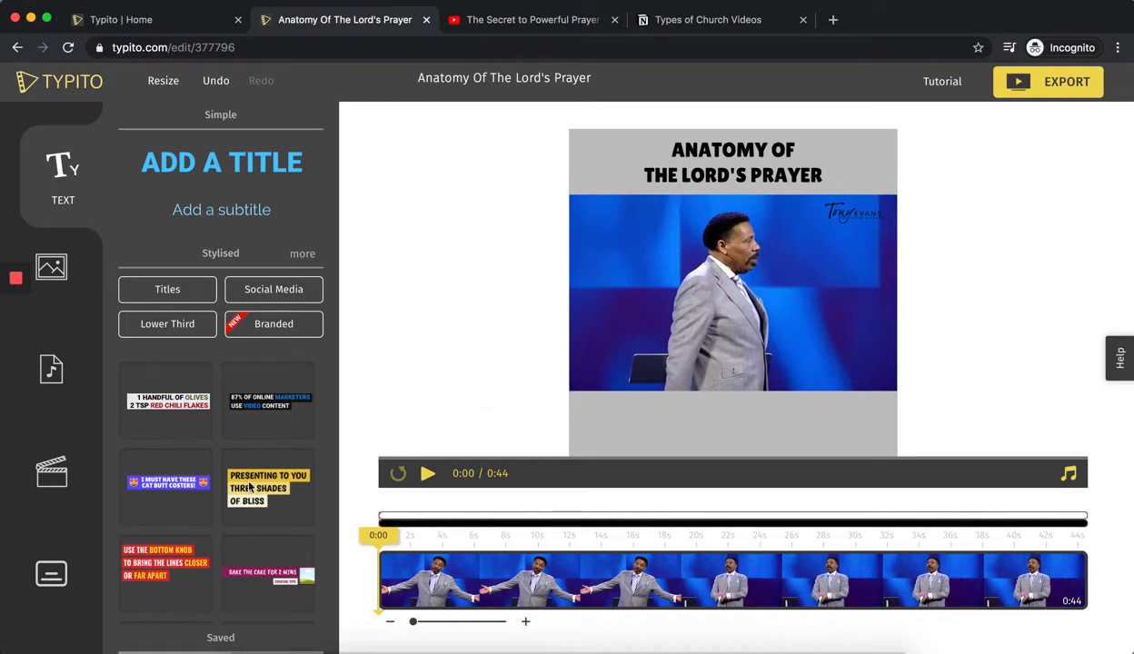
# Try the plain white Good Ol' Block Style caption theme, and replace it with the Ardent Highlight Caption theme.
pyautogui.click(52, 574)
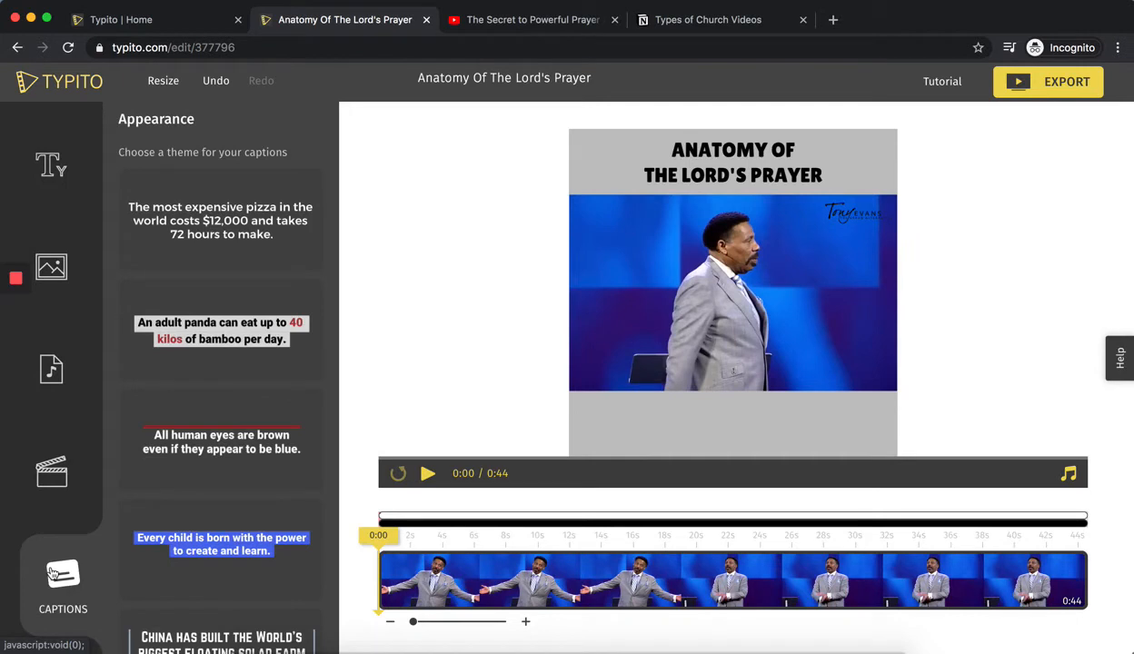
pyautogui.click(220, 237)
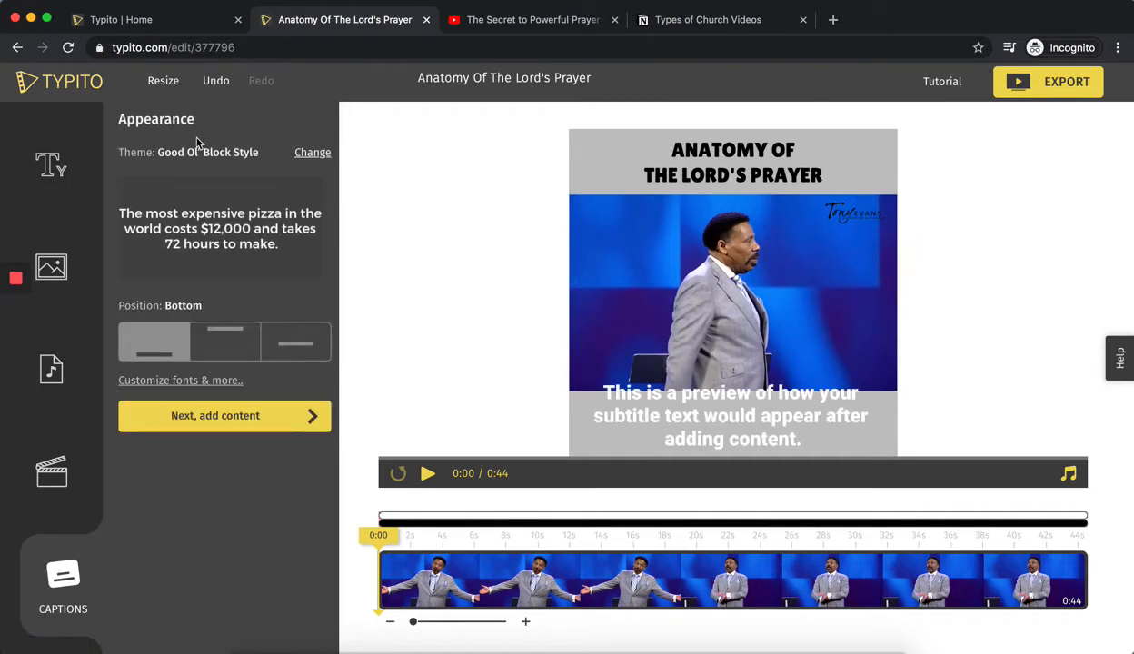
pyautogui.click(309, 154)
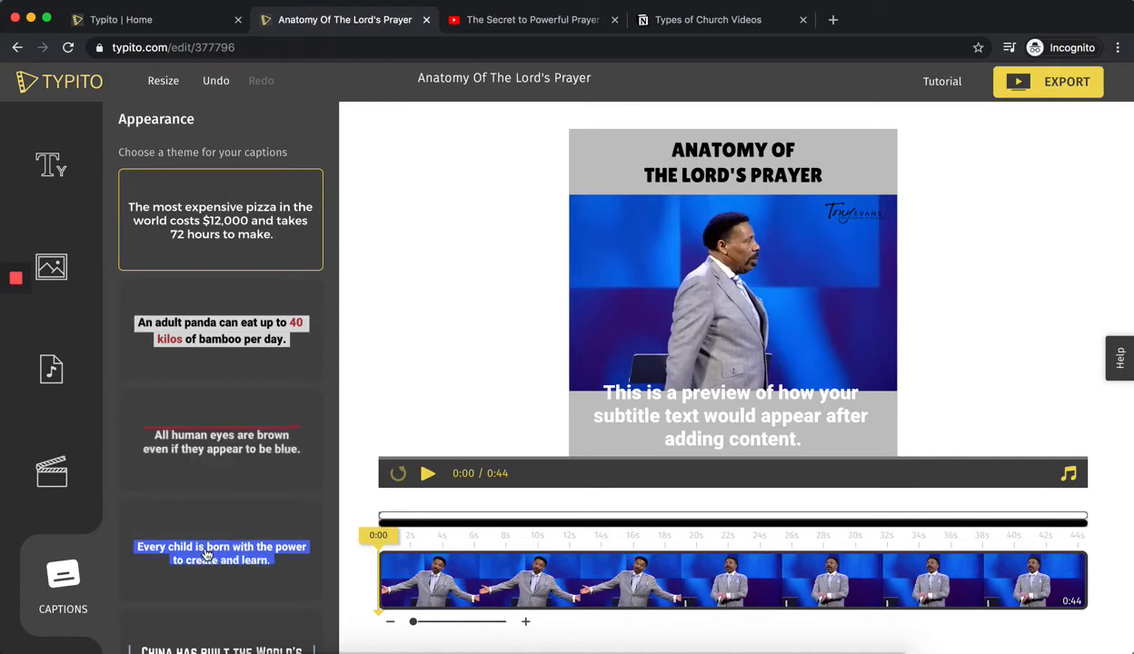
pyautogui.scroll(-2, 208, 554)
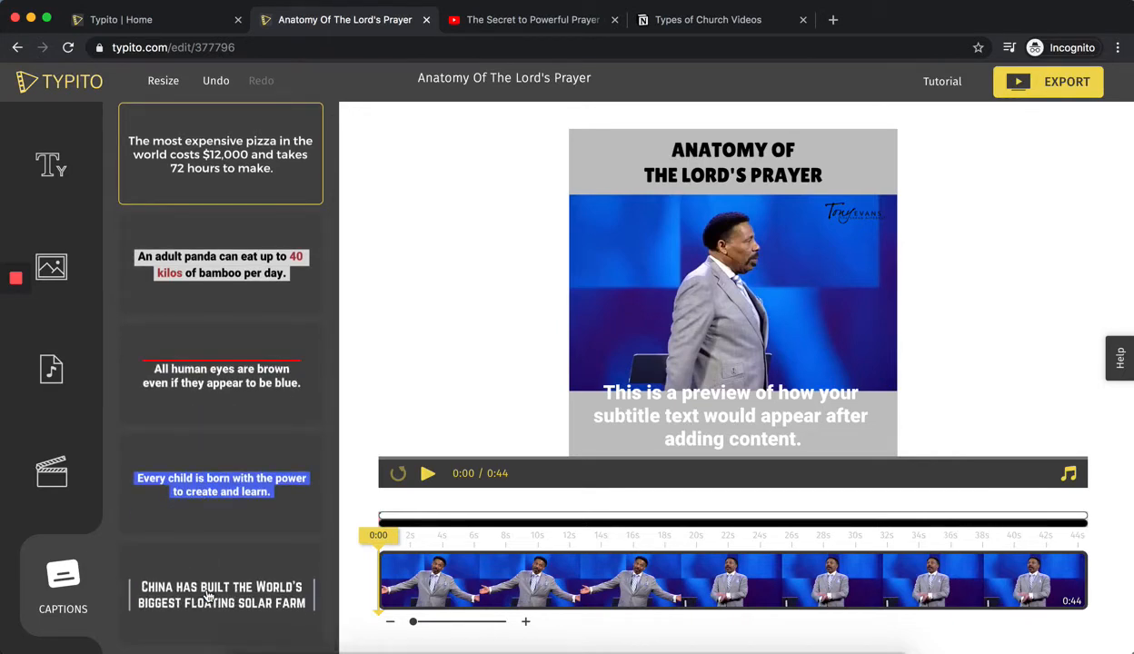
pyautogui.scroll(1, 215, 272)
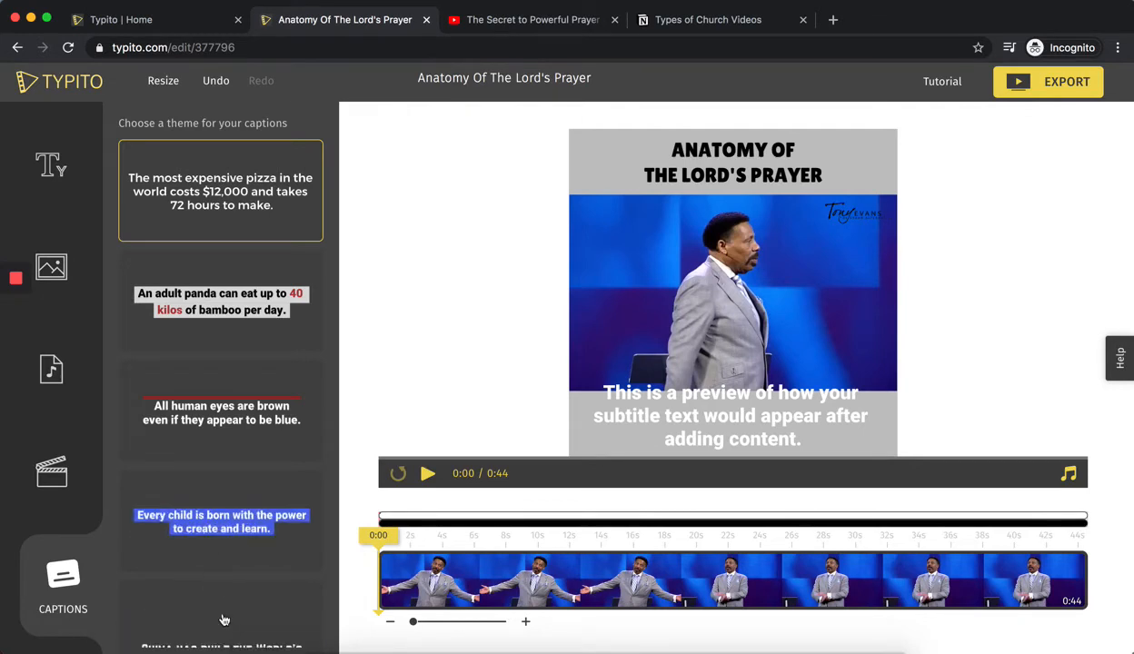
pyautogui.click(226, 536)
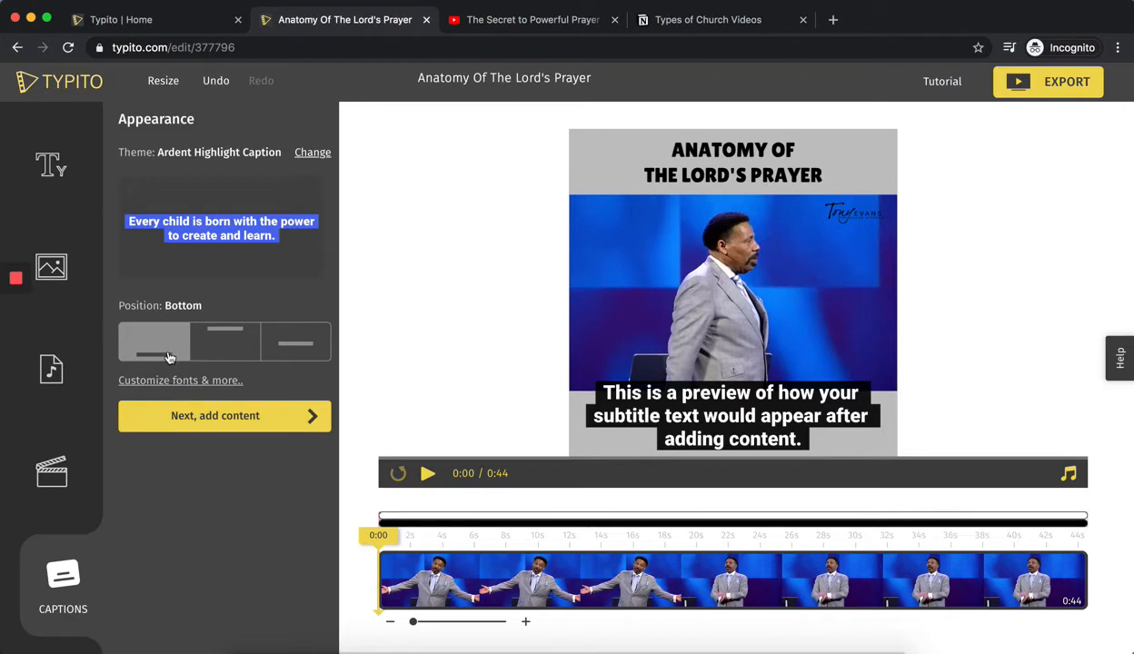
# Open the font customization for the captions and bring up the font size choices.
pyautogui.click(178, 381)
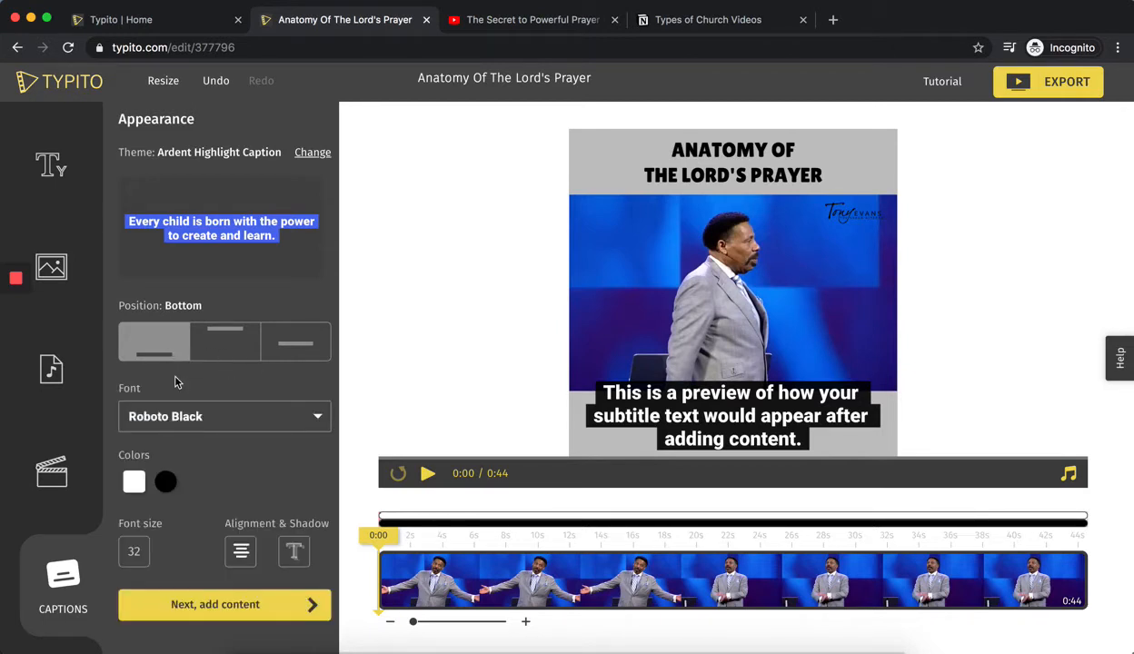
pyautogui.click(135, 552)
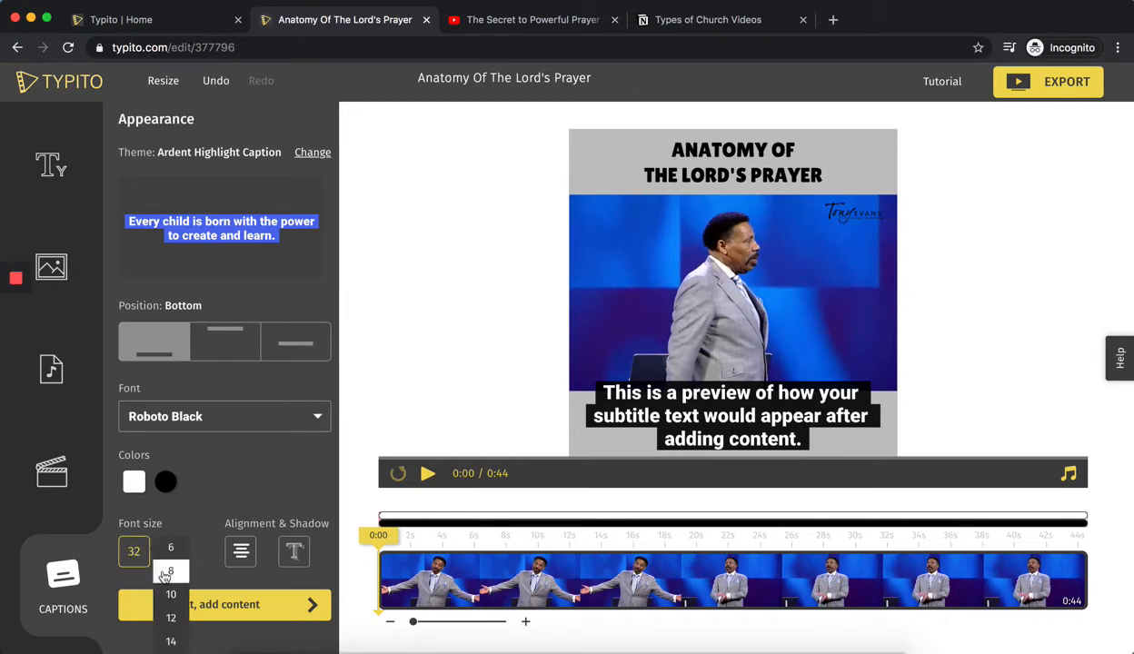